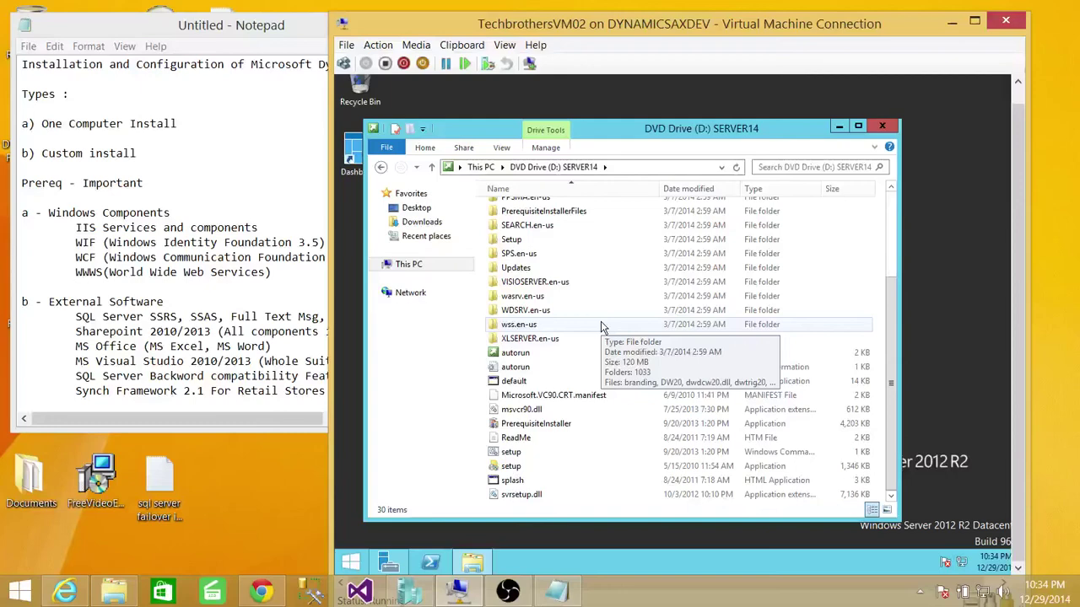
- Launch the SharePoint Server 2010 splash page from the SERVER14 DVD drive in the virtual machine
{"action": "left_click", "coordinate": [271, 25]}
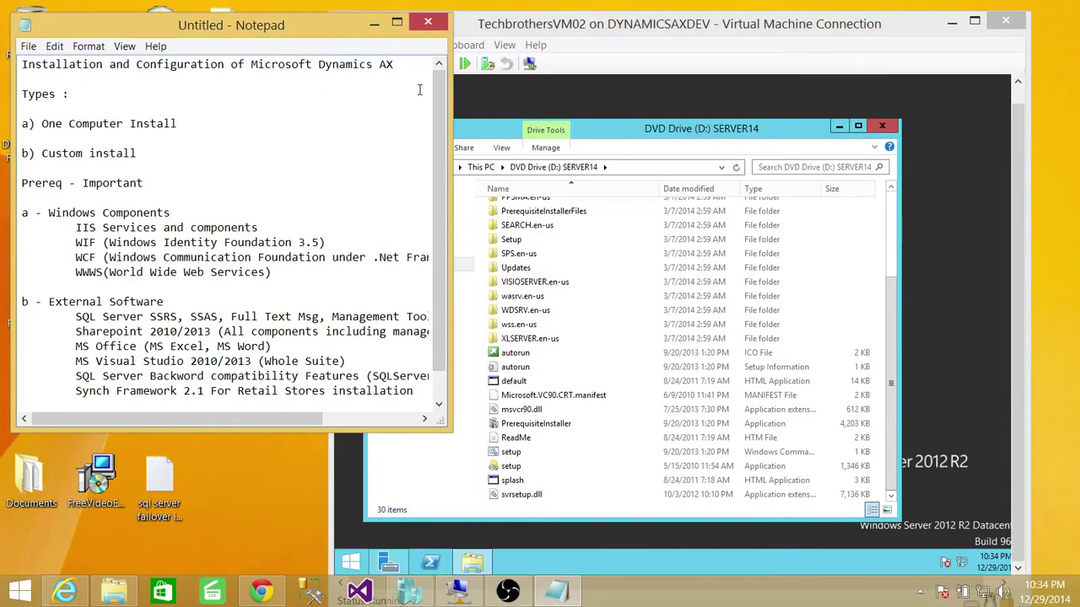
{"action": "left_click", "coordinate": [628, 135]}
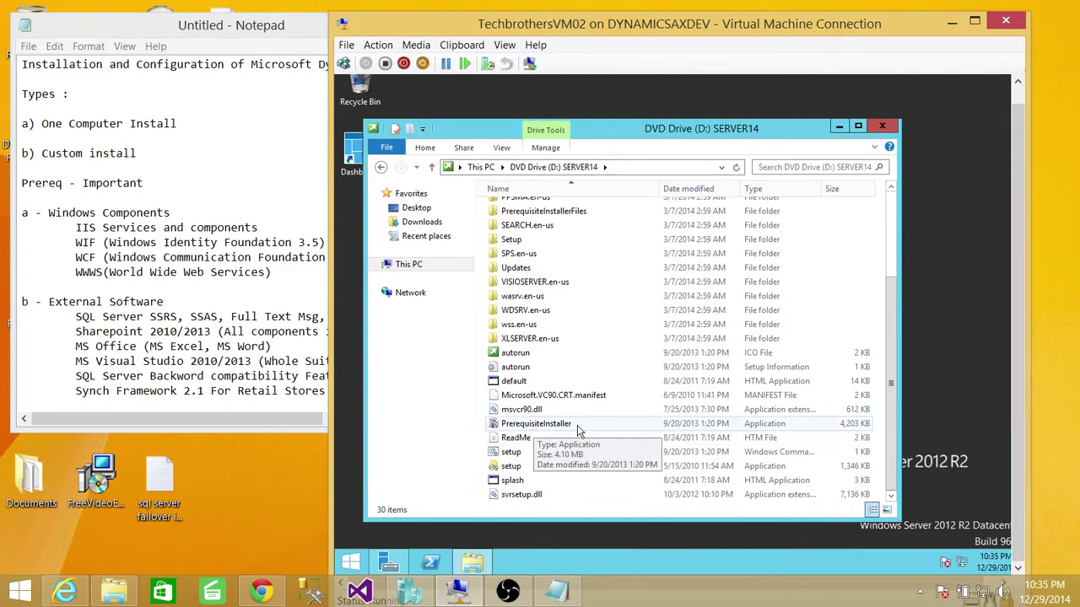
{"action": "double_click", "coordinate": [523, 482]}
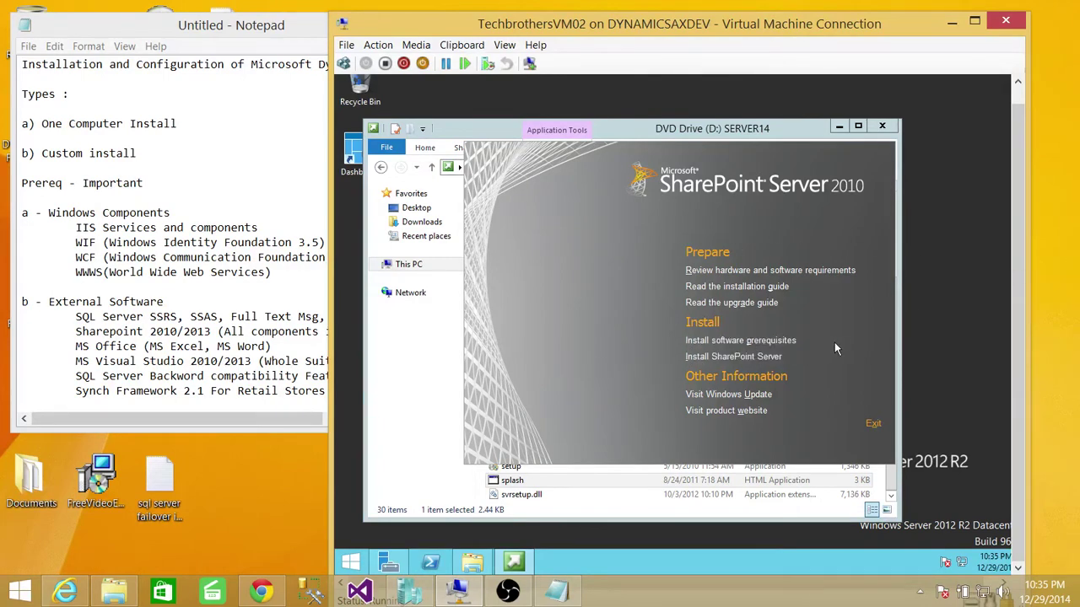
- Install the SharePoint software prerequisites, allowing the preparation tool to make changes, accepting its license terms and finishing the tool
{"action": "left_click", "coordinate": [750, 358]}
{"action": "left_click", "coordinate": [788, 342]}
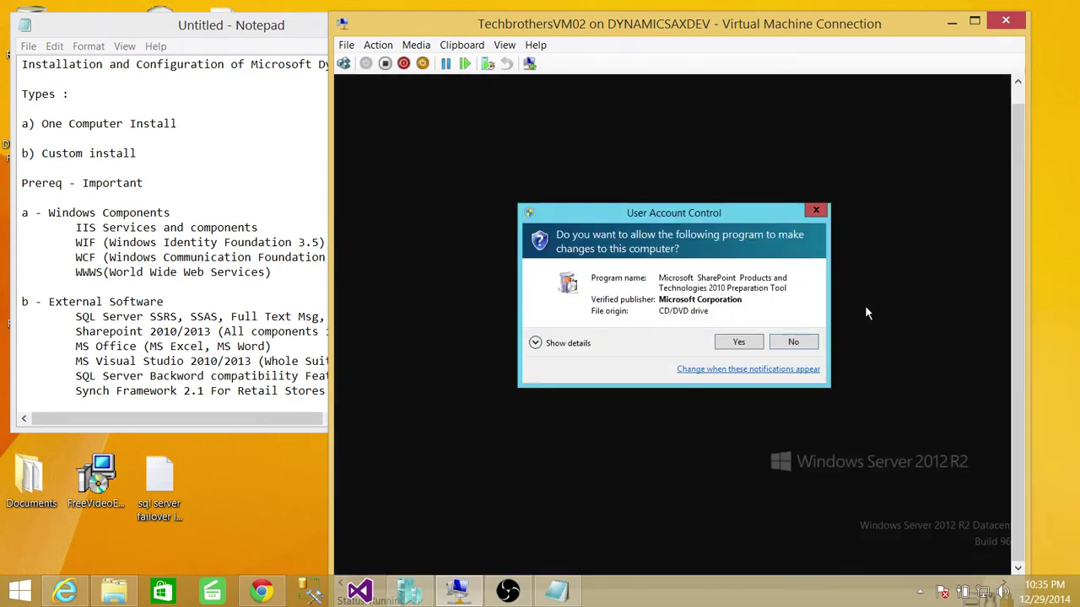
{"action": "left_click", "coordinate": [739, 342]}
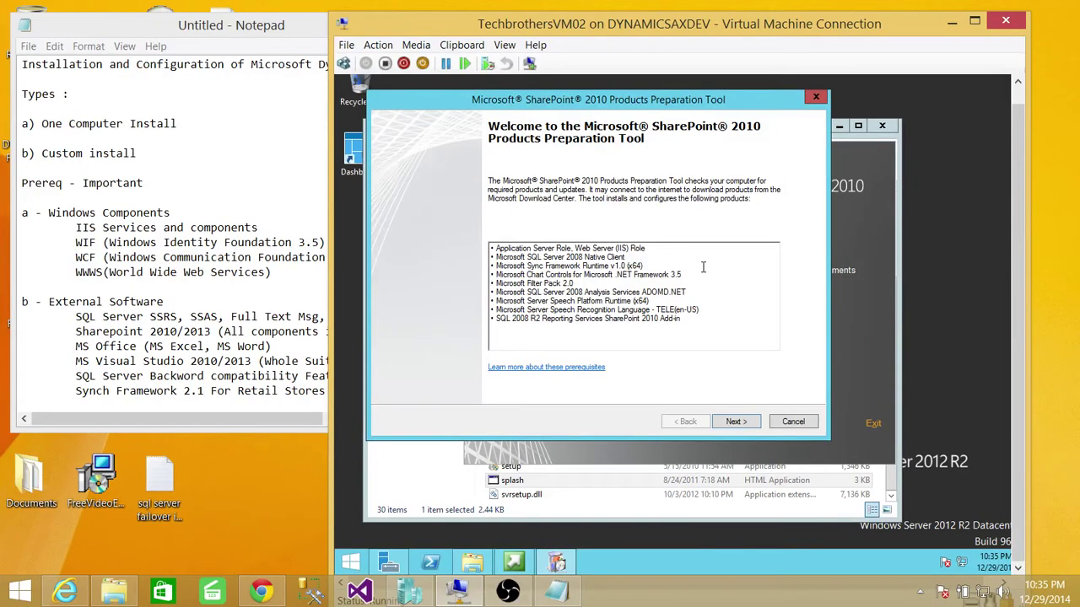
{"action": "left_click", "coordinate": [742, 419]}
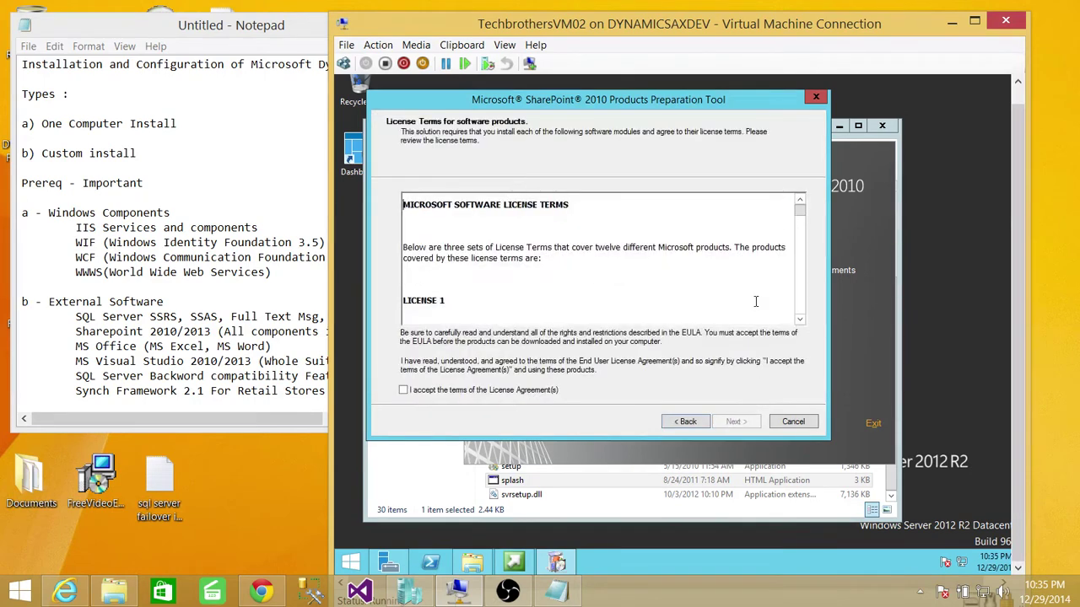
{"action": "left_click", "coordinate": [444, 391]}
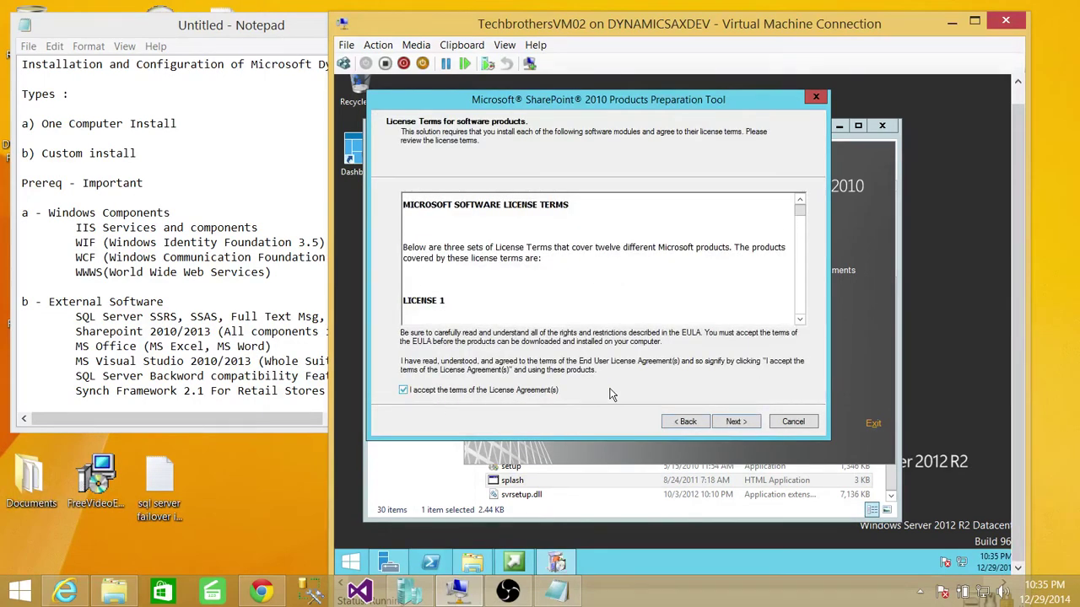
{"action": "left_click", "coordinate": [735, 421]}
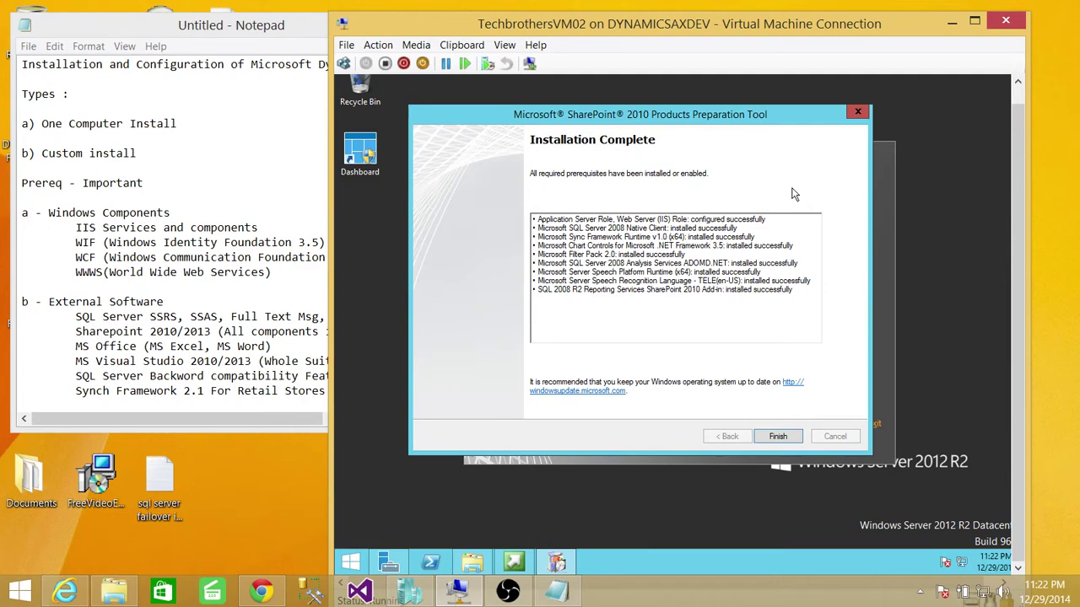
{"action": "left_click", "coordinate": [789, 443]}
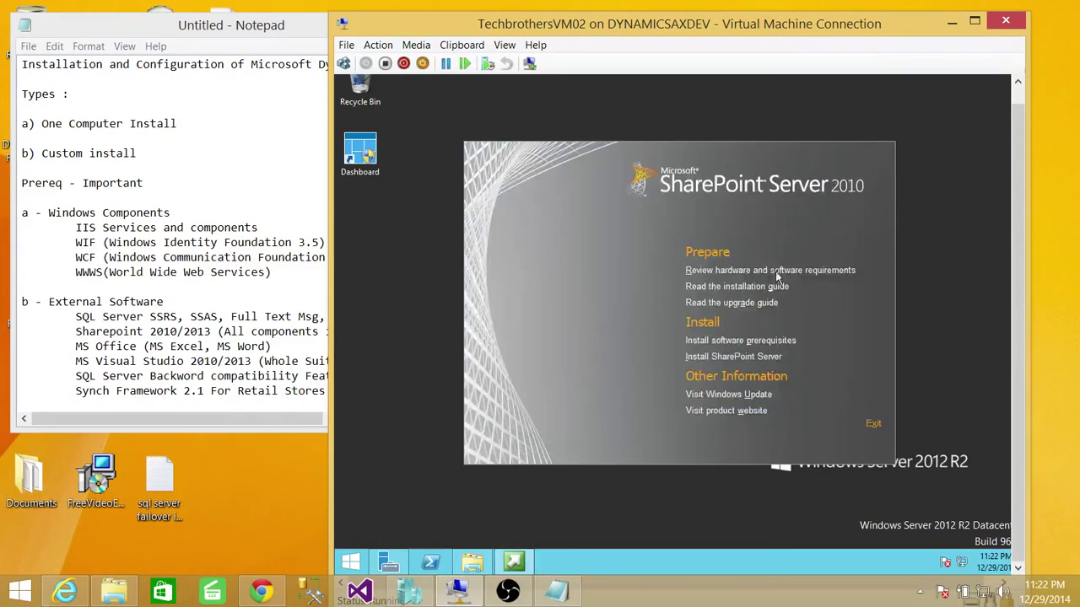
- Start the SharePoint Server installation, allow the setup program to make changes and accept the software license terms
{"action": "left_click", "coordinate": [732, 360]}
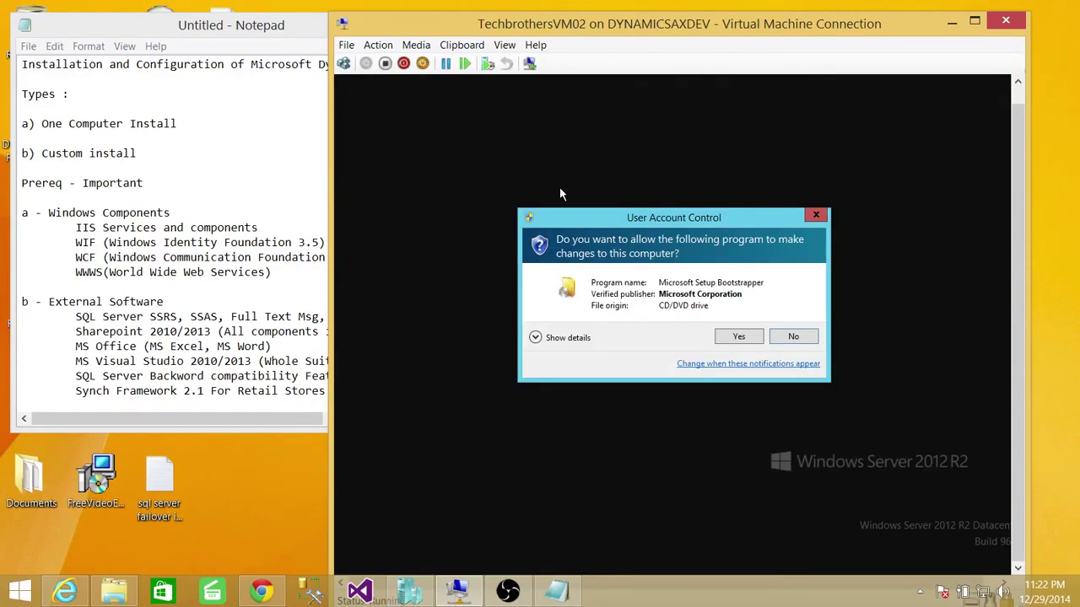
{"action": "left_click", "coordinate": [747, 341]}
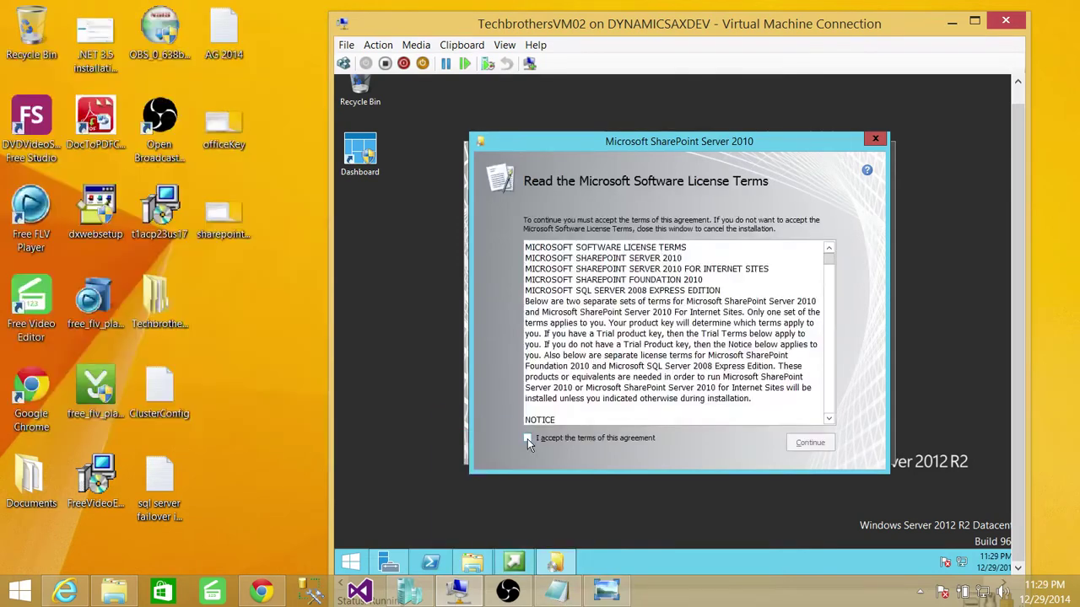
{"action": "left_click", "coordinate": [529, 438]}
{"action": "left_click", "coordinate": [815, 446]}
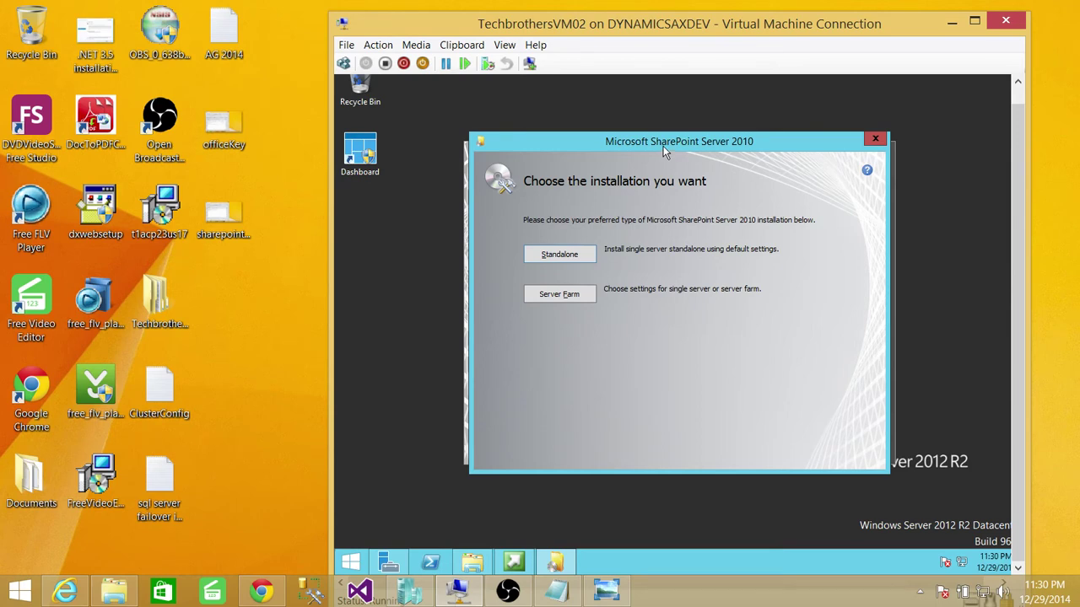
- Install SharePoint Server as a Server Farm with the Complete server type, keeping the default file locations
{"action": "left_click_drag", "start_coordinate": [663, 148], "coordinate": [708, 139]}
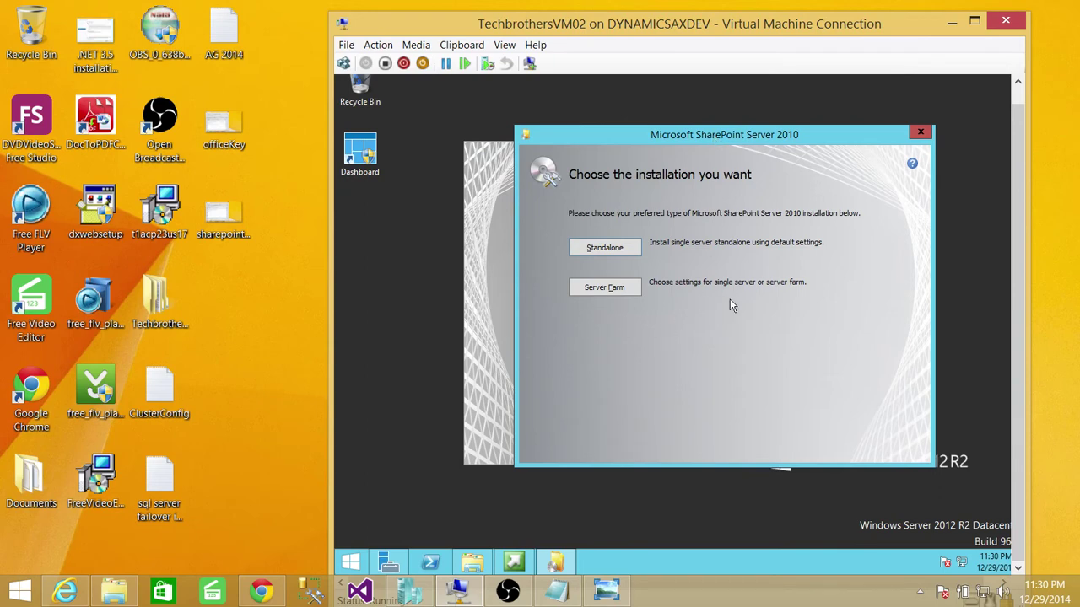
{"action": "left_click", "coordinate": [615, 292]}
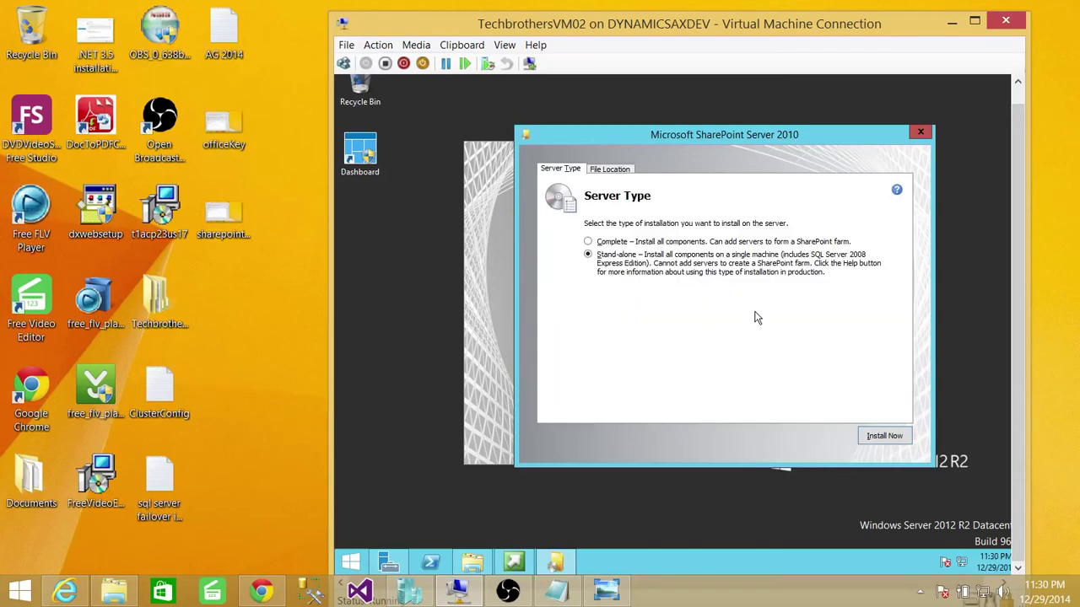
{"action": "left_click_drag", "start_coordinate": [716, 142], "coordinate": [652, 120]}
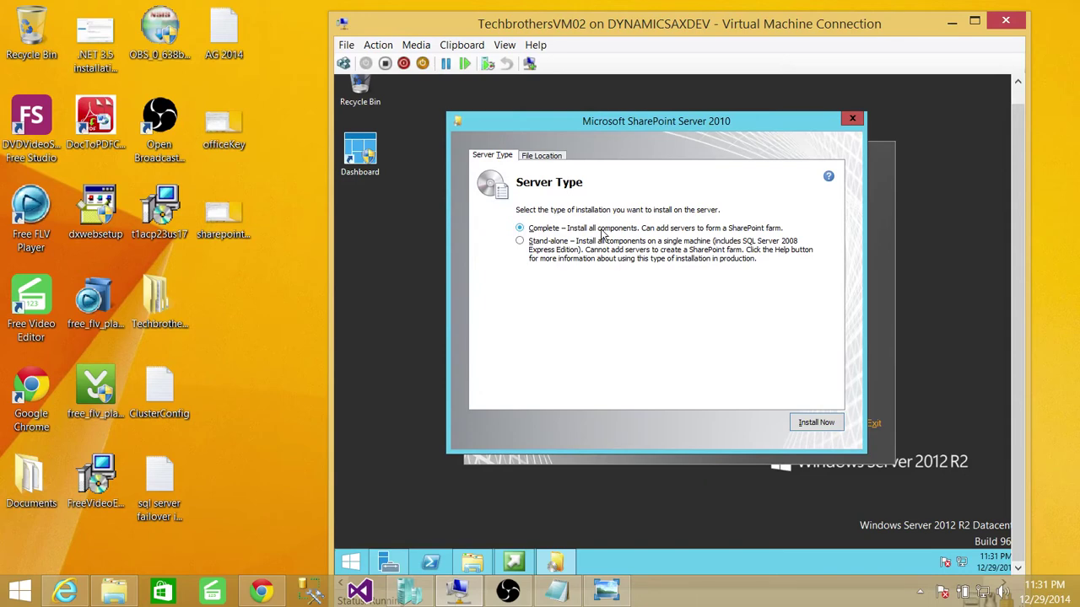
{"action": "left_click", "coordinate": [547, 157]}
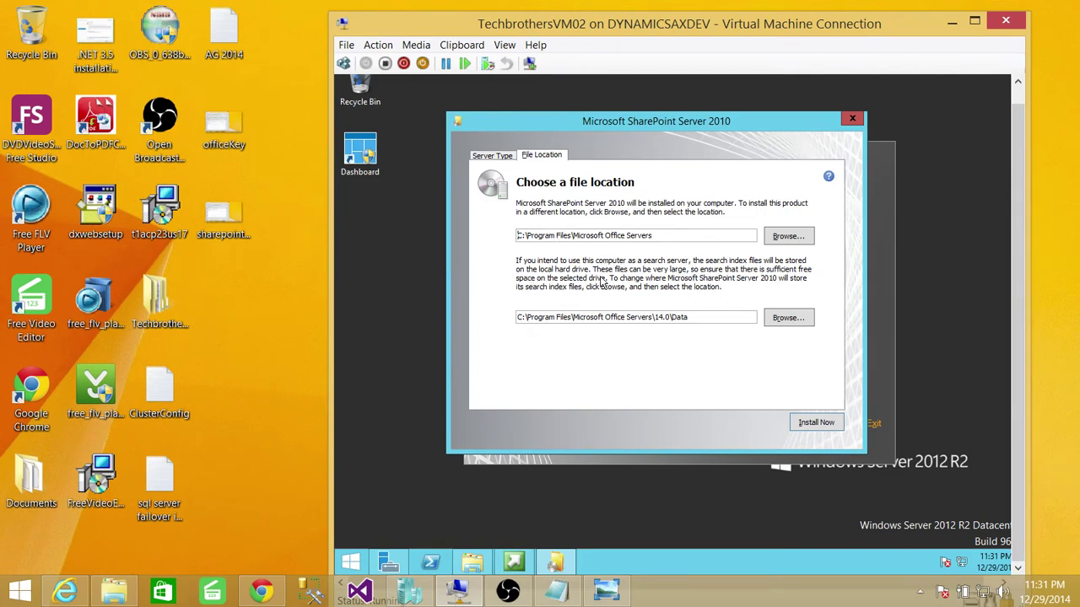
{"action": "left_click", "coordinate": [493, 156]}
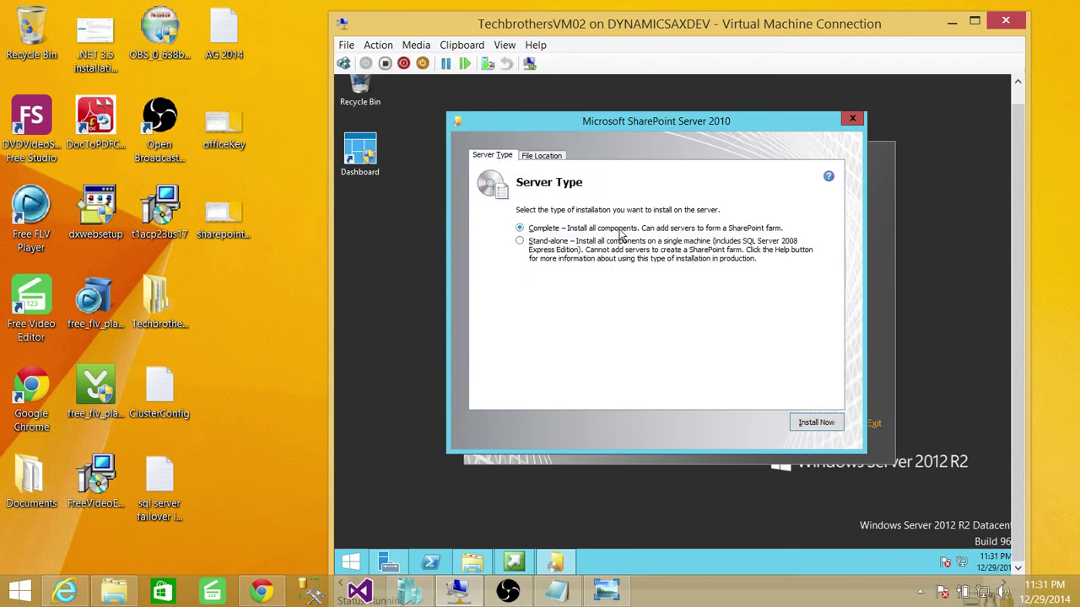
{"action": "left_click", "coordinate": [816, 422]}
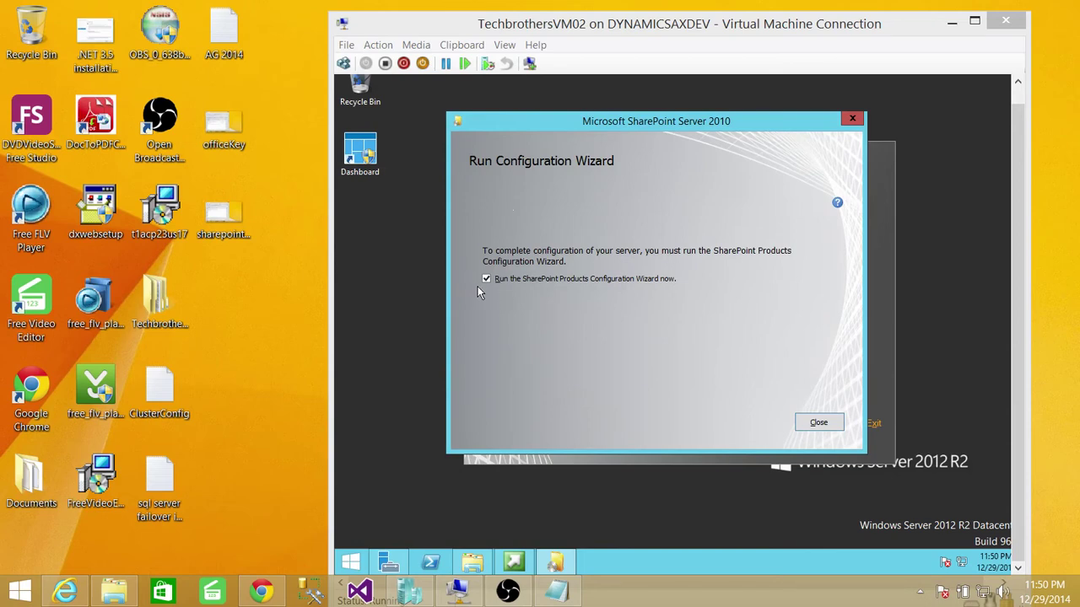
- Run the SharePoint Products Configuration Wizard, allow the required service restarts and choose to create a new server farm
{"action": "left_click", "coordinate": [825, 422]}
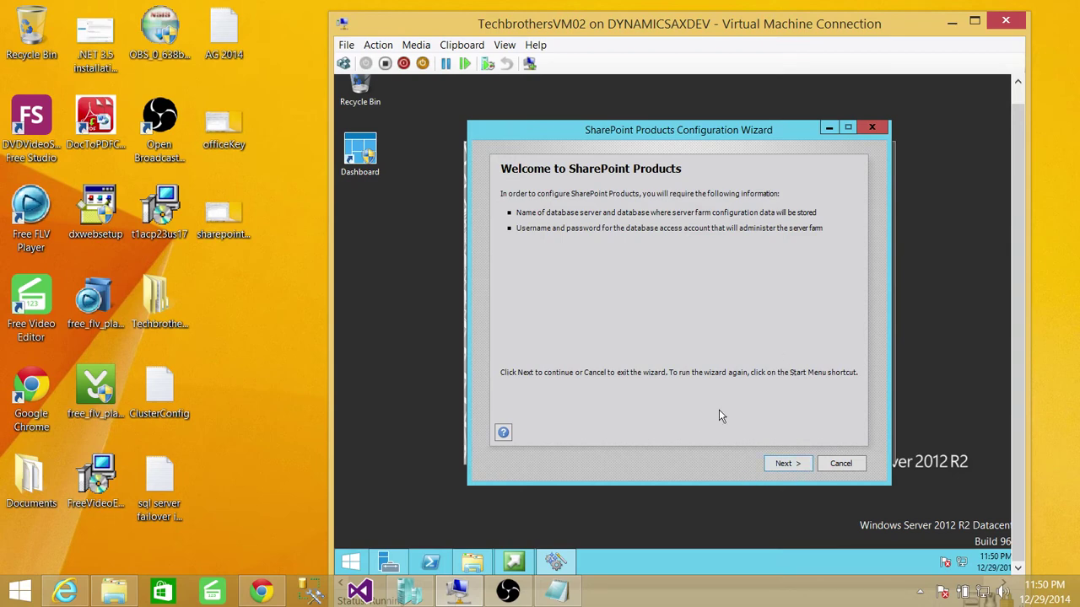
{"action": "left_click", "coordinate": [788, 465]}
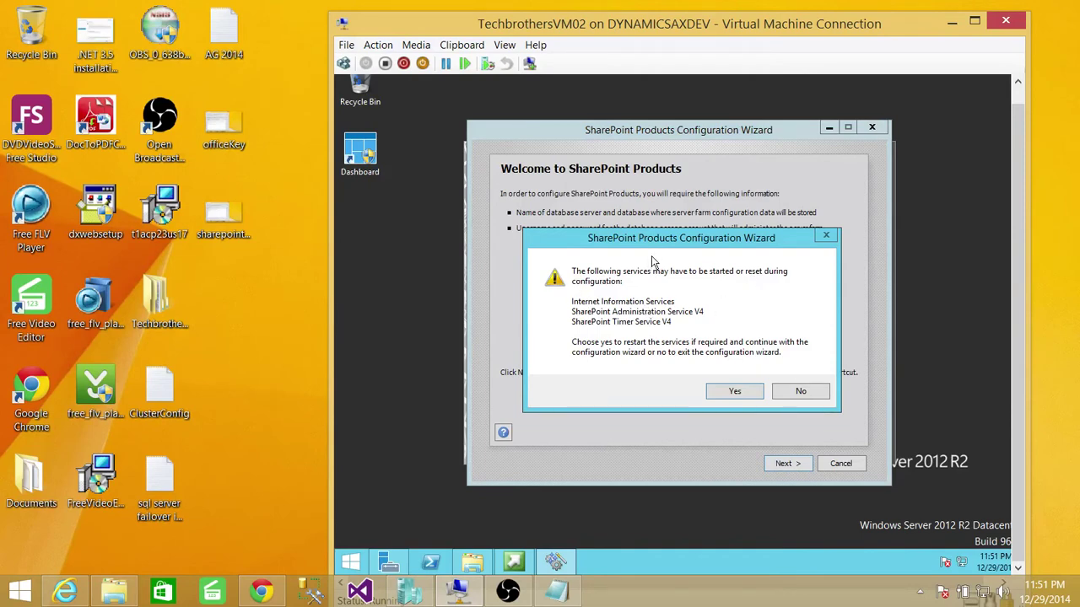
{"action": "left_click_drag", "start_coordinate": [687, 237], "coordinate": [690, 169]}
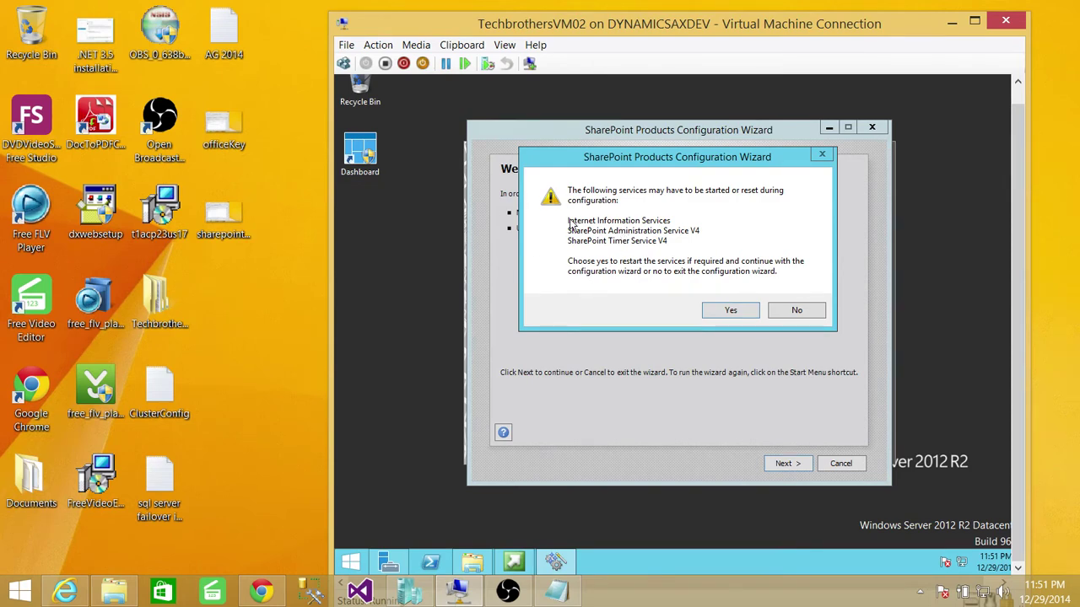
{"action": "left_click", "coordinate": [730, 310]}
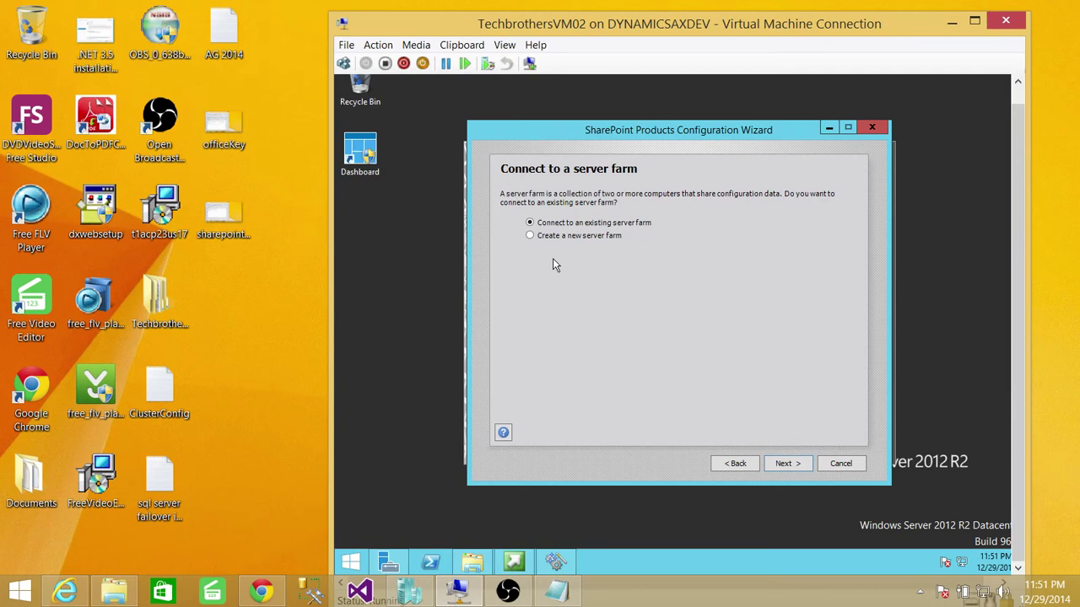
{"action": "left_click", "coordinate": [531, 236]}
{"action": "left_click", "coordinate": [784, 464]}
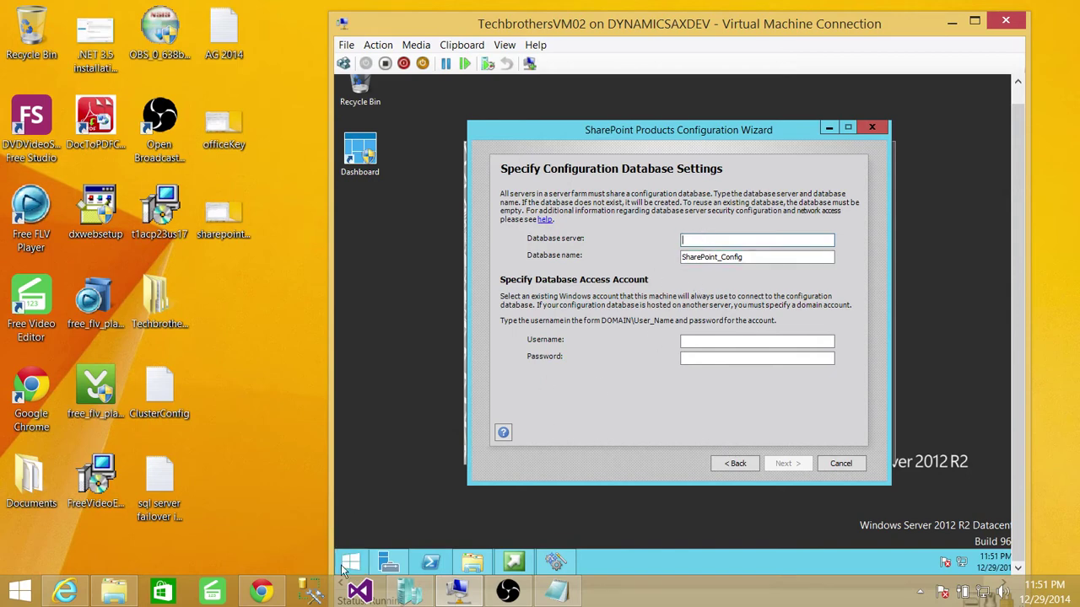
- Set the configuration database server to node2\sql2014DR and enter techbrothers\clusteradmin with its password as the database access account
{"action": "type", "text": "node2\\sql2014DR"}
{"action": "left_click", "coordinate": [695, 341]}
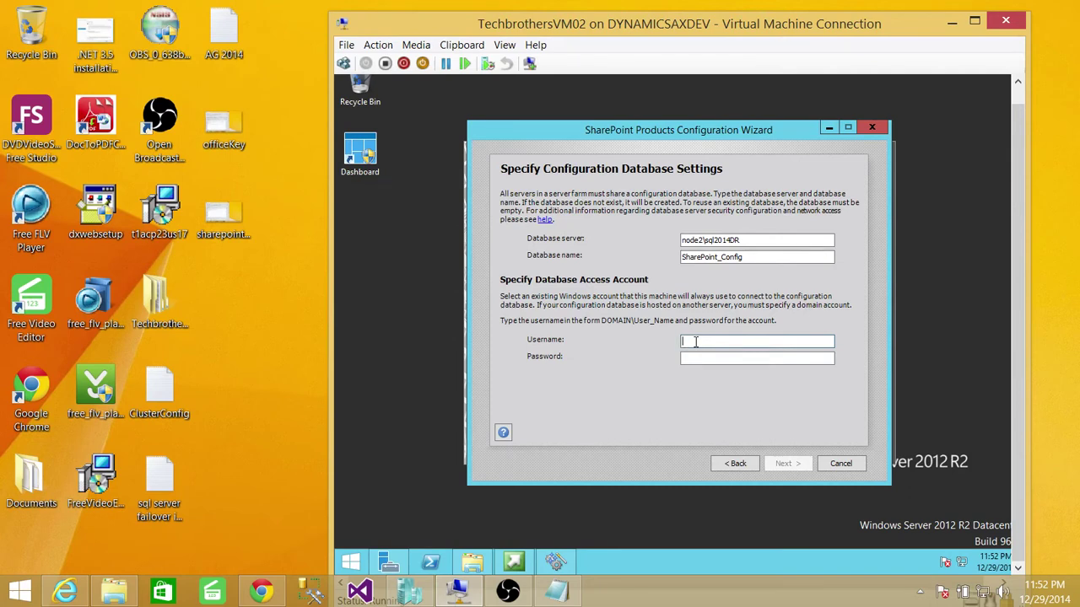
{"action": "type", "text": "techbrothers\\clusteradmin"}
{"action": "left_click", "coordinate": [683, 358]}
{"action": "type", "text": "•••••"}
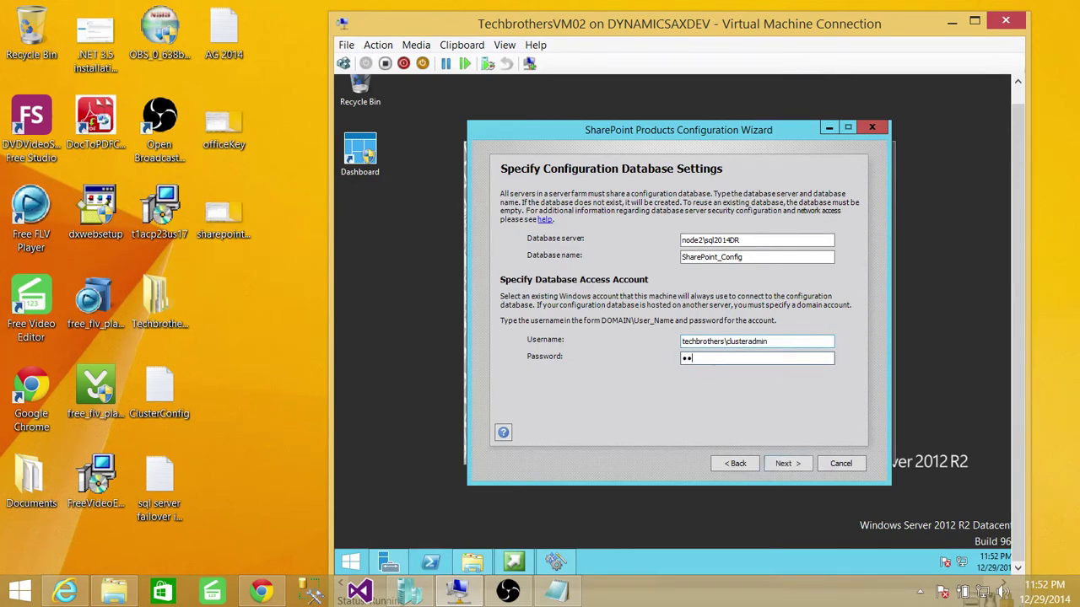
{"action": "type", "text": "••••"}
{"action": "left_click", "coordinate": [797, 463]}
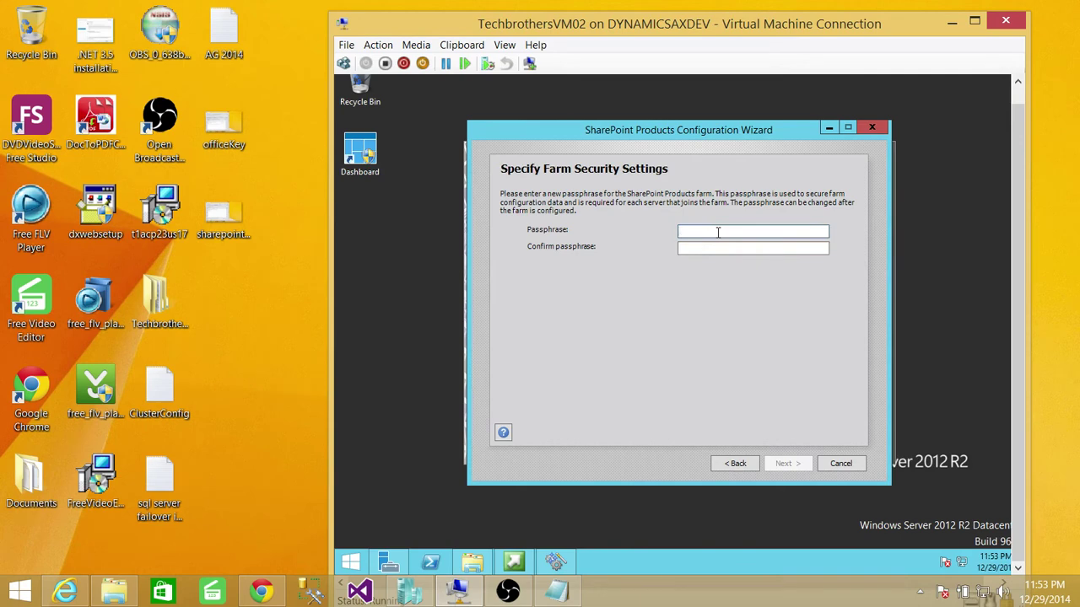
- Enter and confirm the new farm passphrase in the farm security settings and continue
{"action": "type", "text": "••••••"}
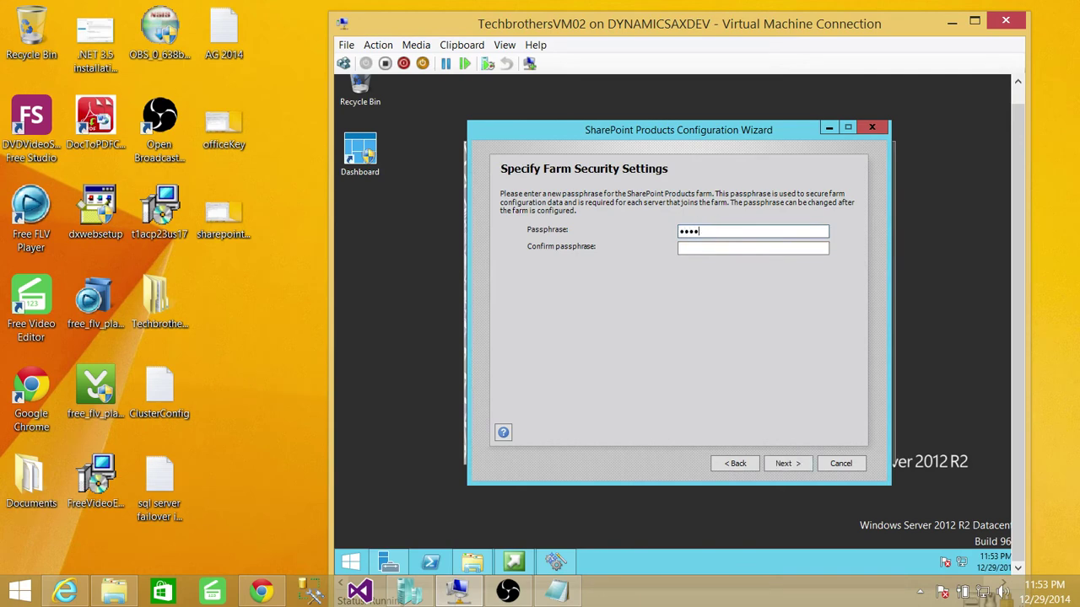
{"action": "type", "text": "•••"}
{"action": "left_click", "coordinate": [753, 247]}
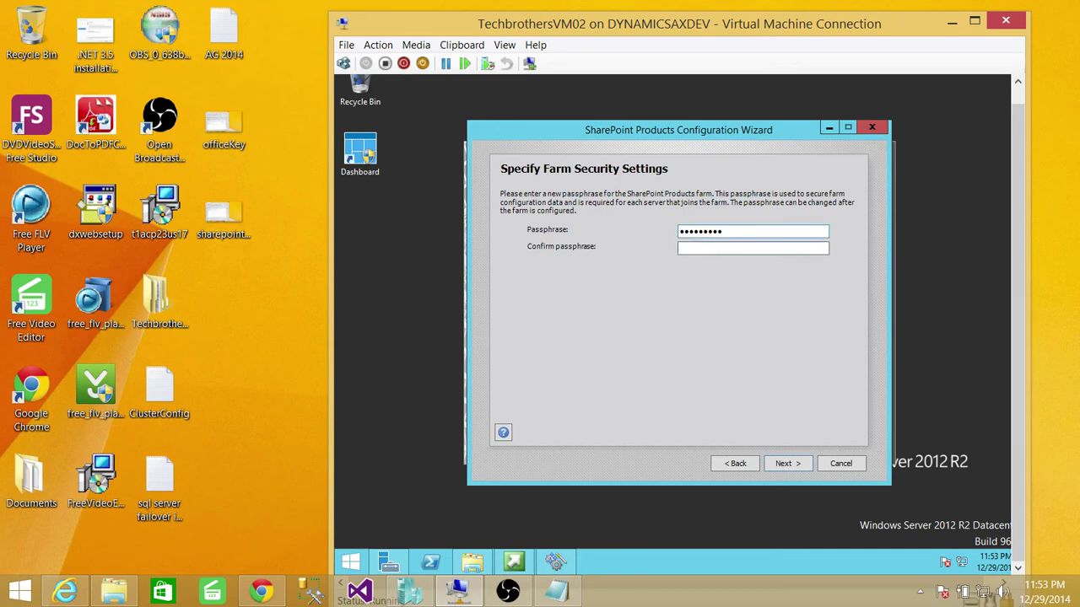
{"action": "type", "text": "•••••••••"}
{"action": "left_click", "coordinate": [789, 468]}
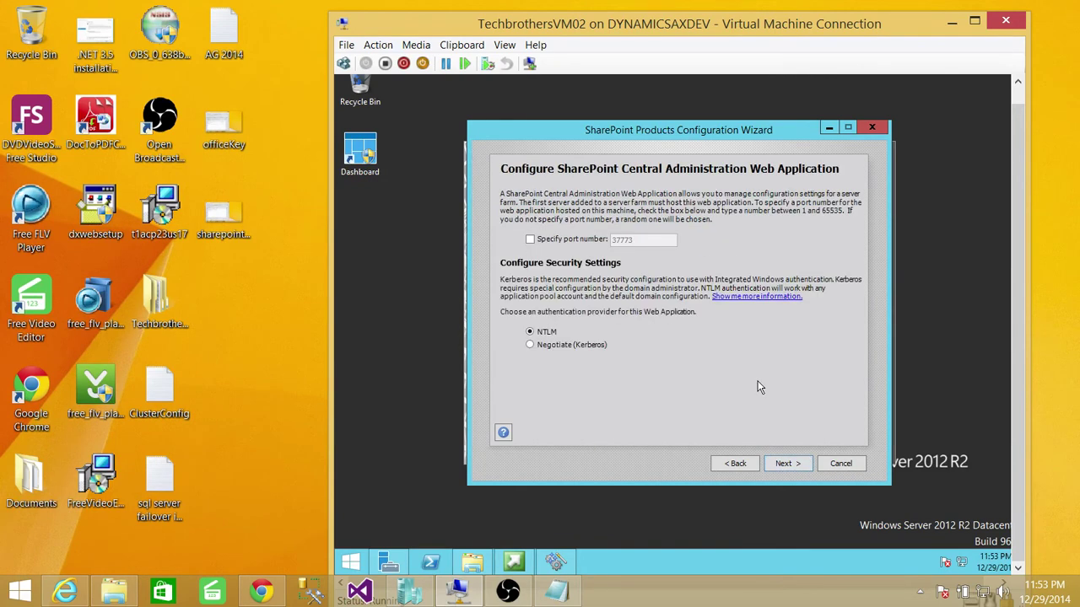
- Specify port number 45045 for the Central Administration web application, keeping NTLM authentication
{"action": "left_click", "coordinate": [530, 240]}
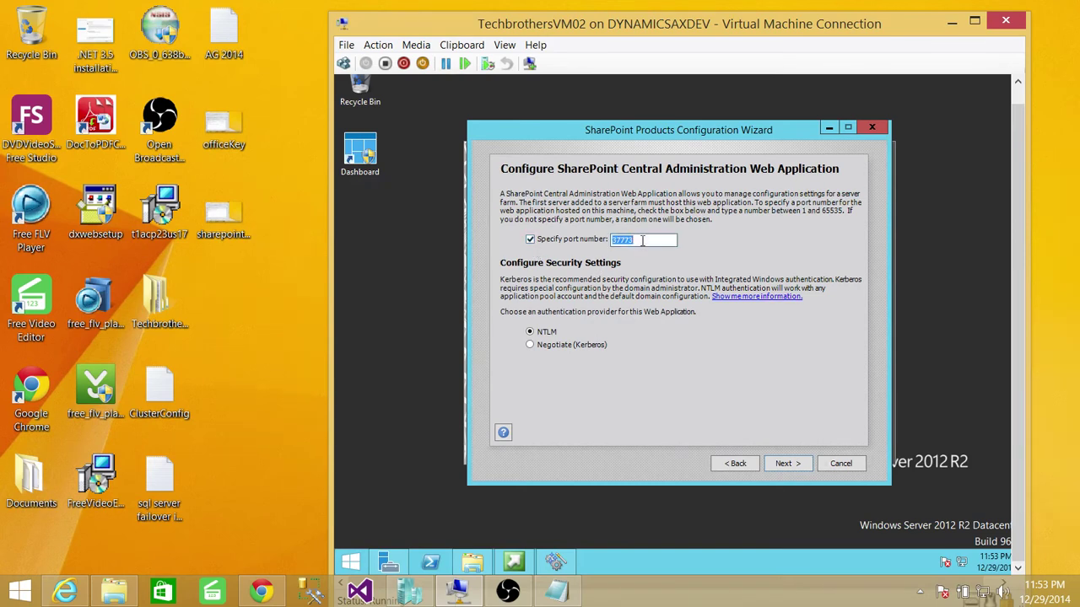
{"action": "left_click", "coordinate": [643, 240]}
{"action": "double_click", "coordinate": [645, 240]}
{"action": "type", "text": "45045"}
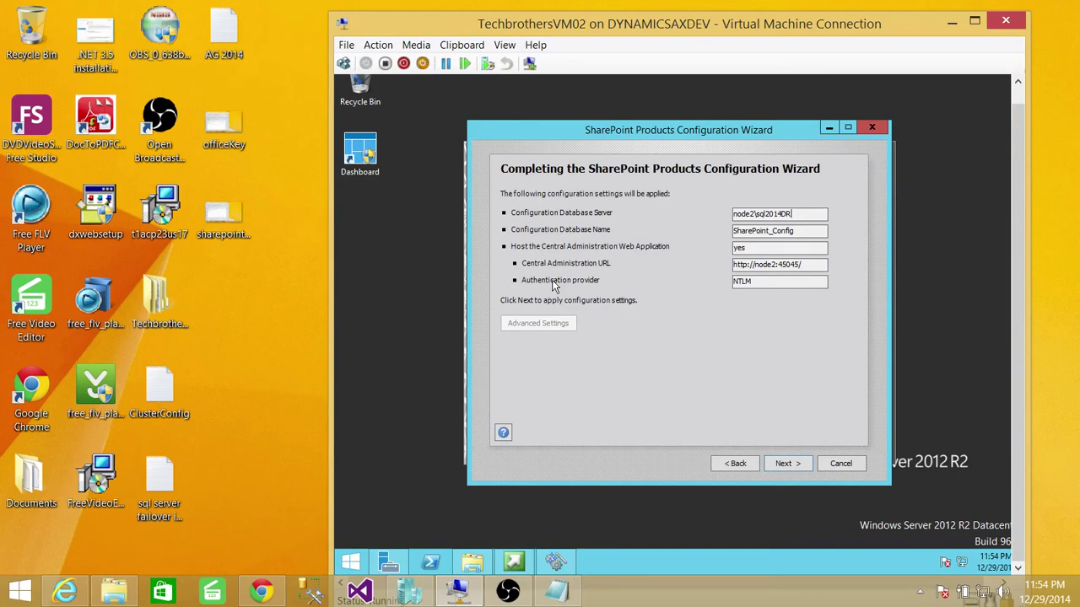
- Check the Central Administration URL in the configuration summary and apply the configuration settings
{"action": "left_click", "coordinate": [814, 264]}
{"action": "double_click", "coordinate": [782, 264]}
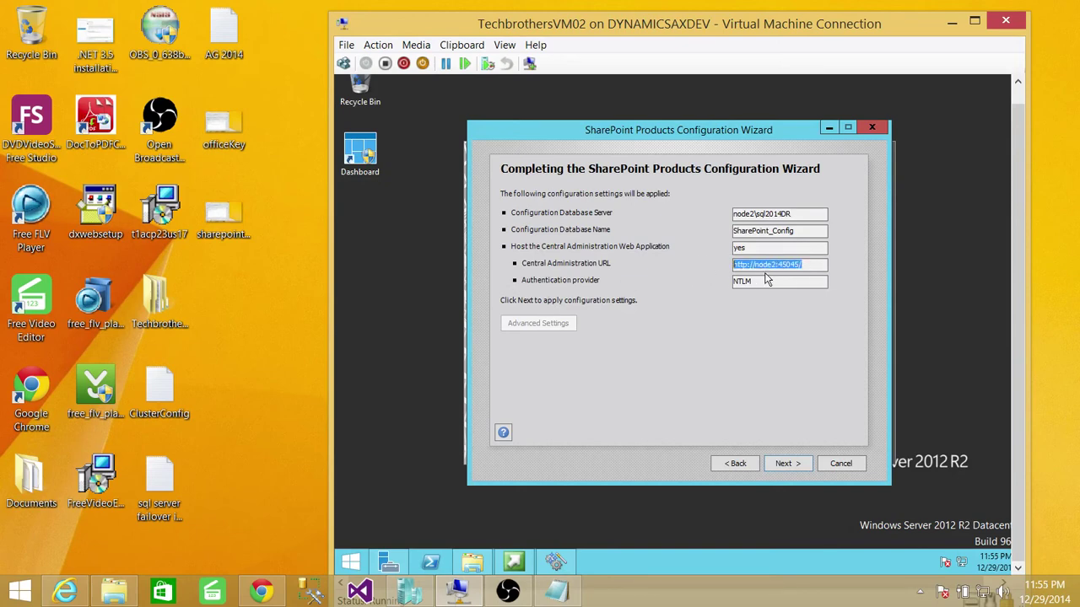
{"action": "mouse_move", "coordinate": [775, 264]}
{"action": "left_mouse_down"}
{"action": "mouse_move", "coordinate": [755, 265]}
{"action": "mouse_move", "coordinate": [786, 265]}
{"action": "left_mouse_up"}
{"action": "left_click", "coordinate": [811, 268]}
{"action": "left_click", "coordinate": [803, 471]}
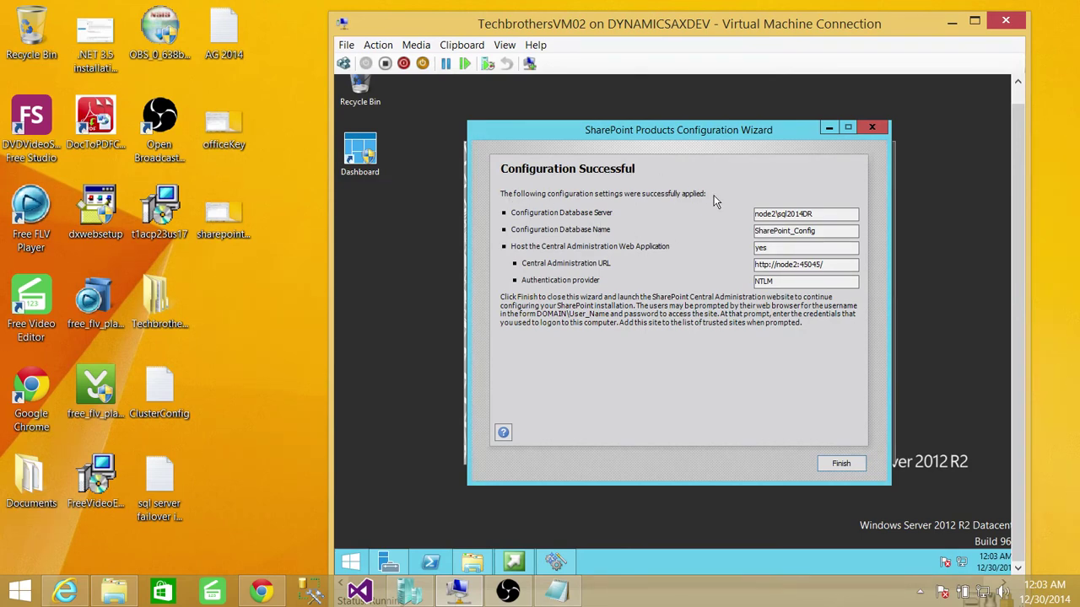
- Finish the configuration wizard and maximize the browser window that opens for the Central Administration site
{"action": "left_click", "coordinate": [841, 464]}
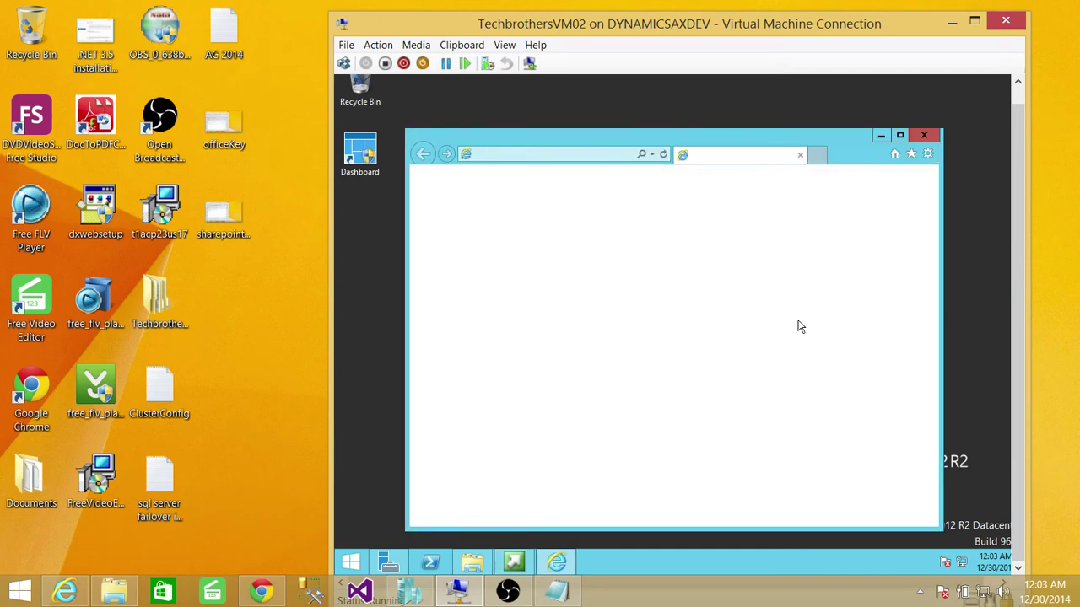
{"action": "left_click", "coordinate": [900, 135]}
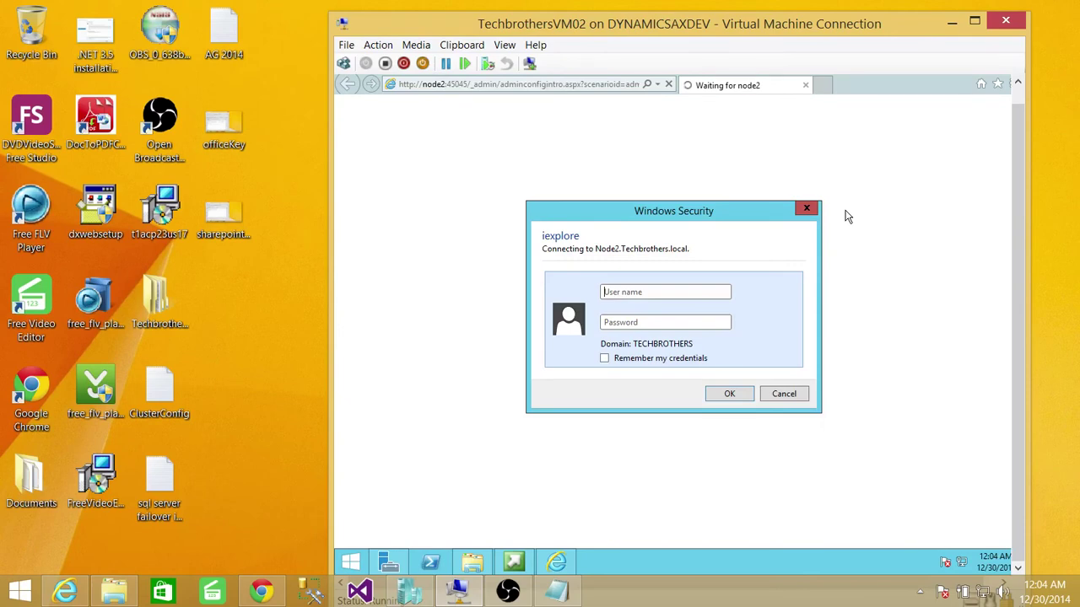
- Sign in to the Central Administration site as clusteradmin with the account password, remembering the credentials
{"action": "type", "text": "clusteradmin"}
{"action": "key", "text": "Tab"}
{"action": "type", "text": "*********"}
{"action": "left_click", "coordinate": [604, 358]}
{"action": "left_click", "coordinate": [730, 394]}
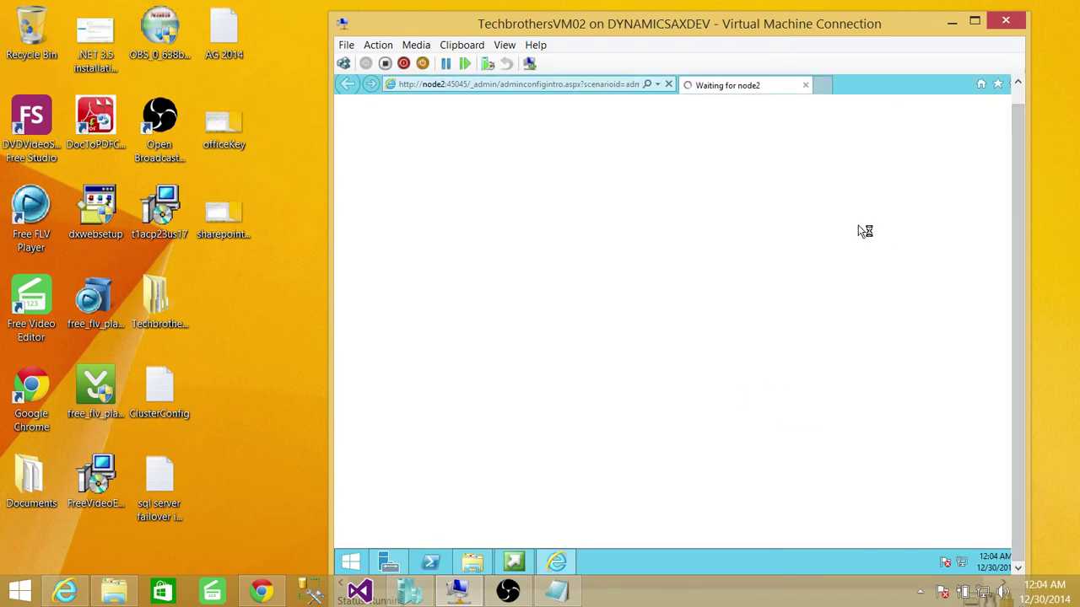
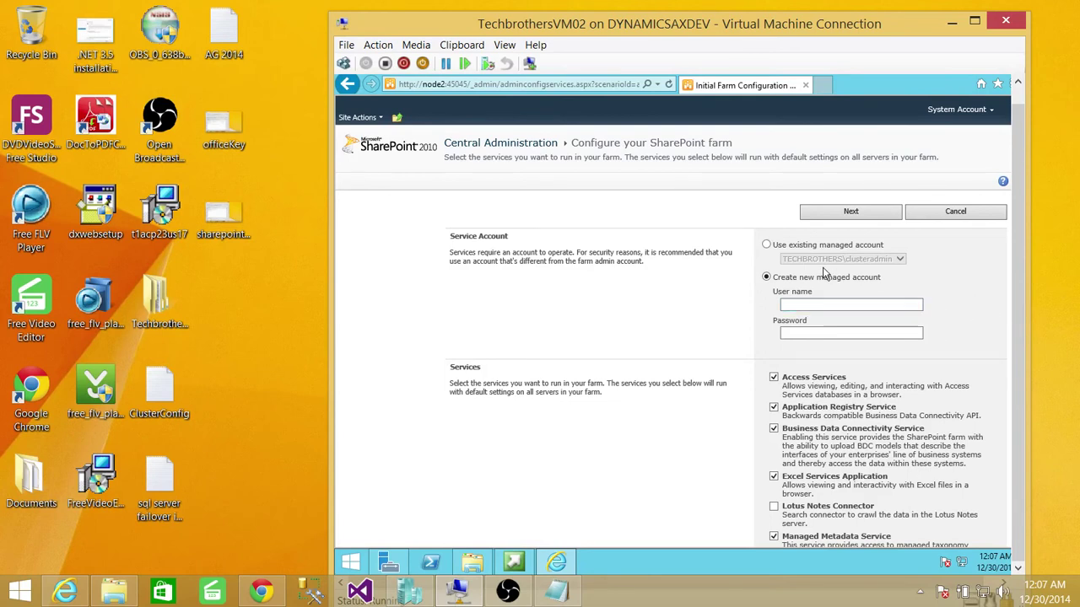
- Use the existing managed account TECHBROTHERS\clusteradmin for the farm services, review the service list and continue with the default selection
{"action": "left_click", "coordinate": [766, 245]}
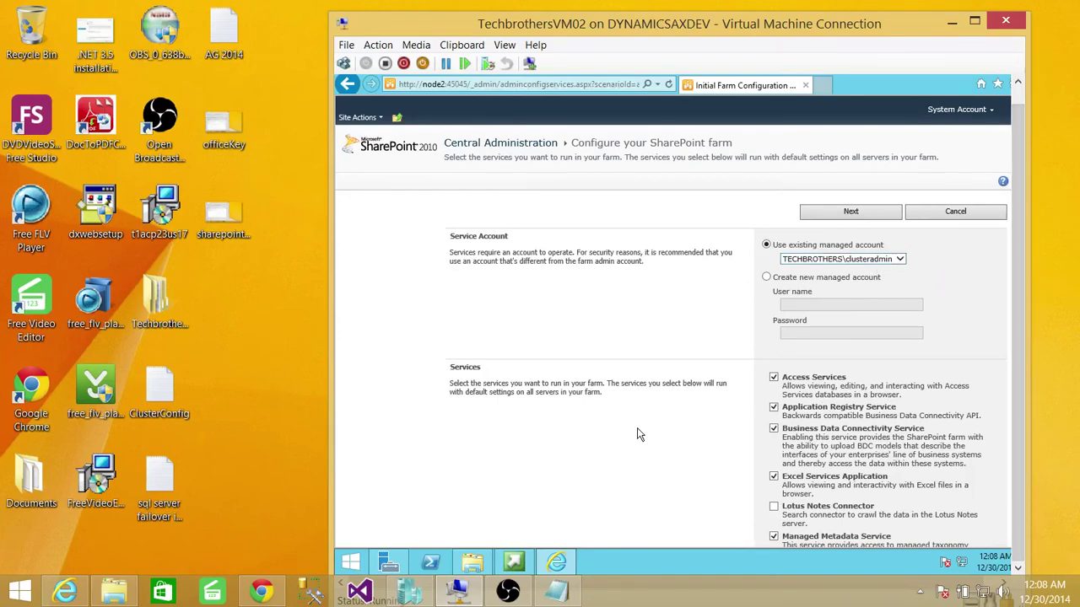
{"action": "scroll", "coordinate": [639, 430], "scroll_direction": "down", "scroll_amount": 5}
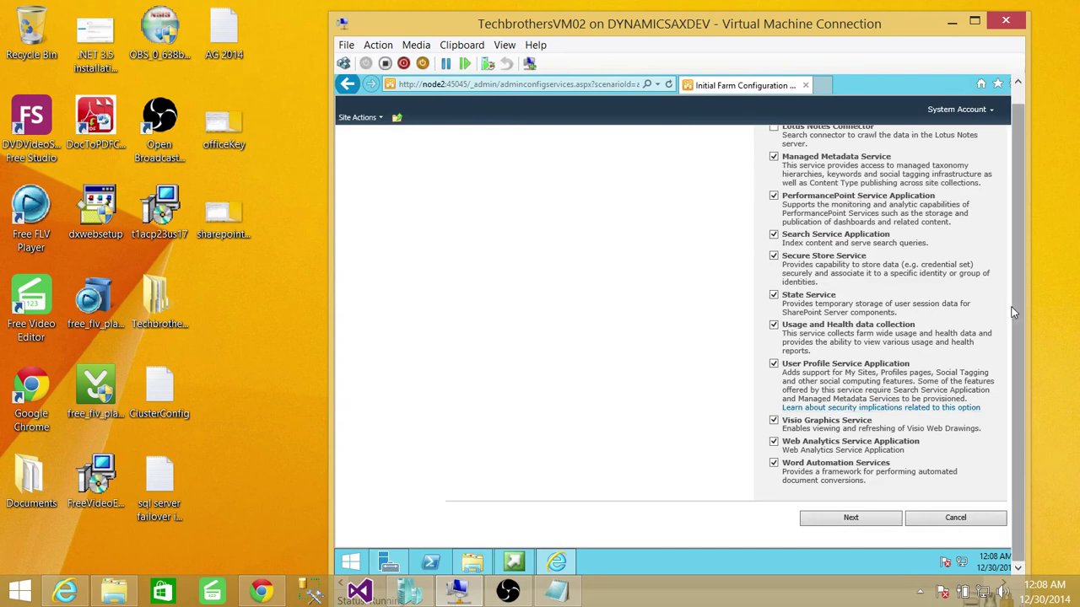
{"action": "left_click_drag", "start_coordinate": [1018, 302], "coordinate": [1022, 281]}
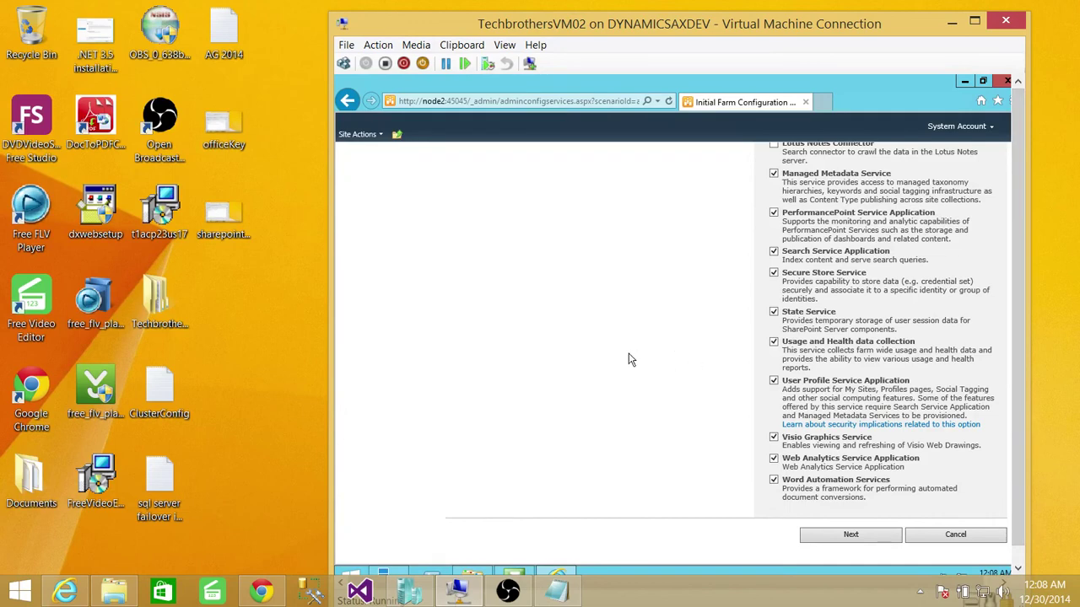
{"action": "scroll", "coordinate": [665, 351], "scroll_direction": "up", "scroll_amount": 4}
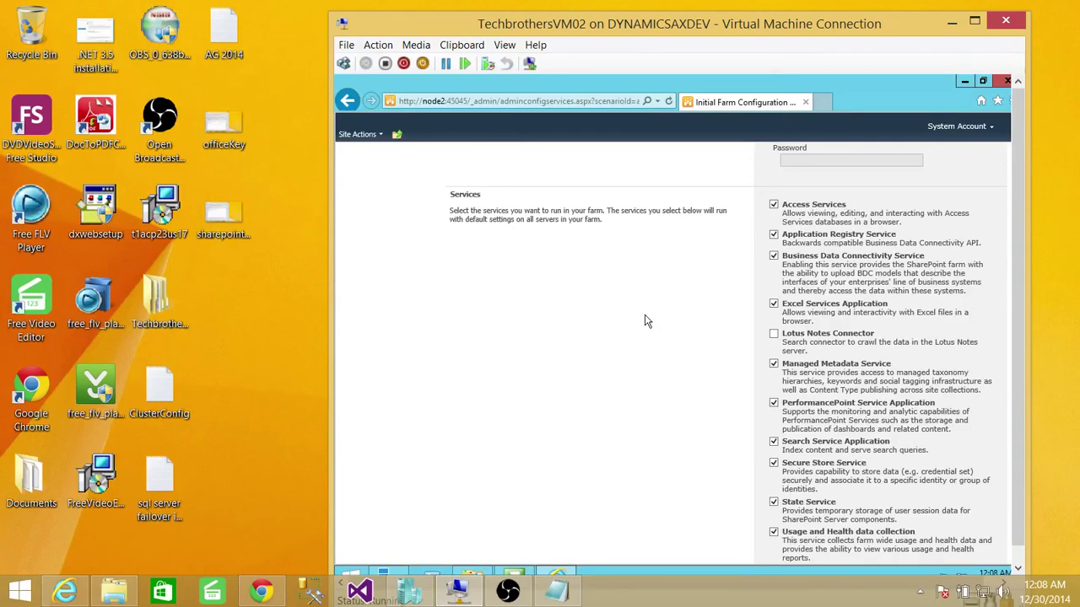
{"action": "scroll", "coordinate": [645, 320], "scroll_direction": "down", "scroll_amount": 1}
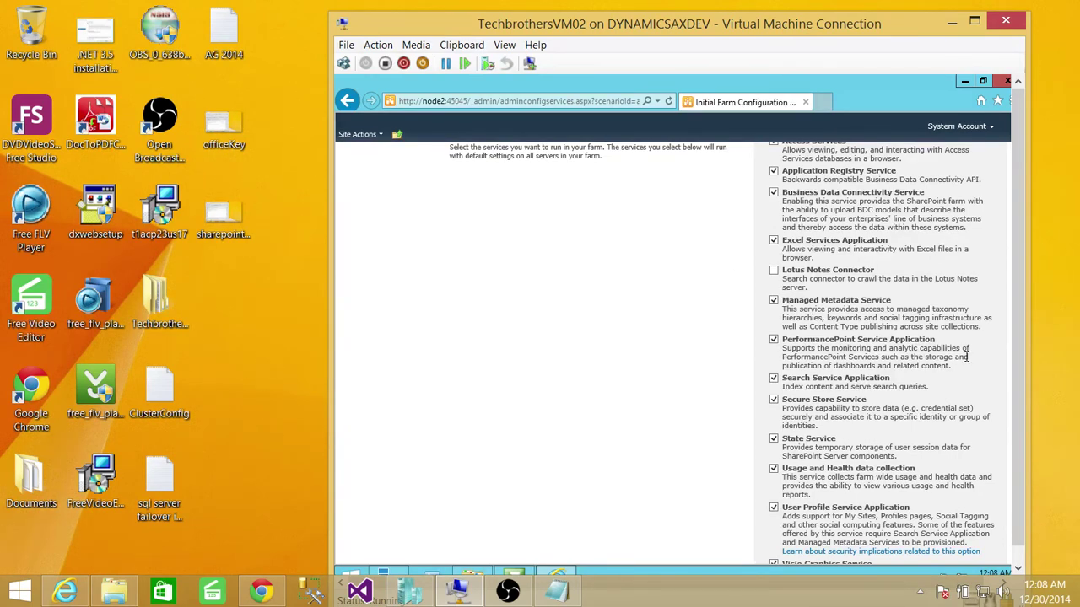
{"action": "scroll", "coordinate": [964, 355], "scroll_direction": "down", "scroll_amount": 1}
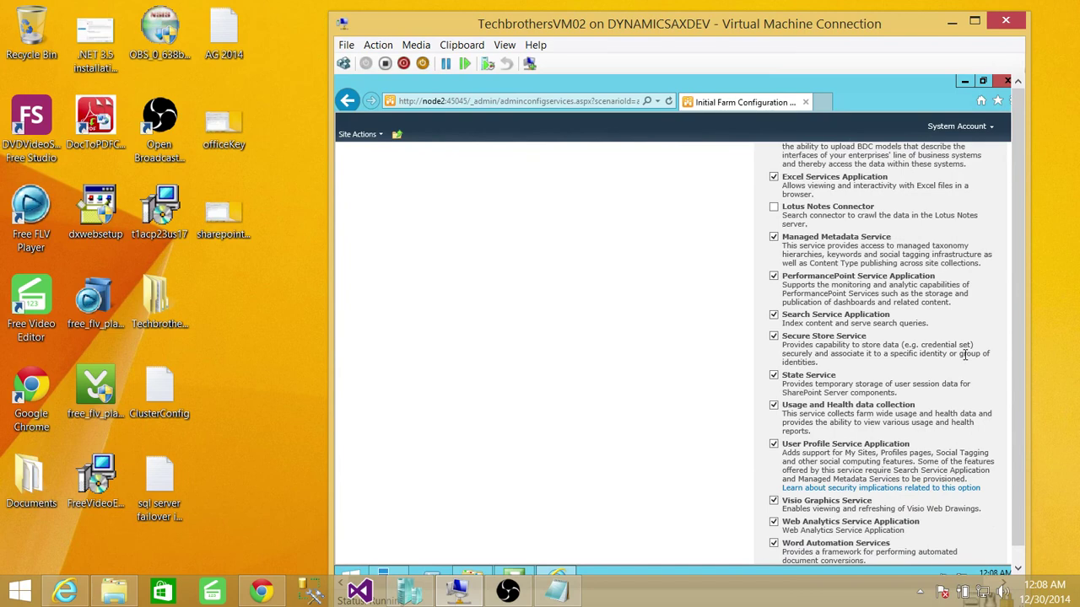
{"action": "scroll", "coordinate": [964, 355], "scroll_direction": "down", "scroll_amount": 1}
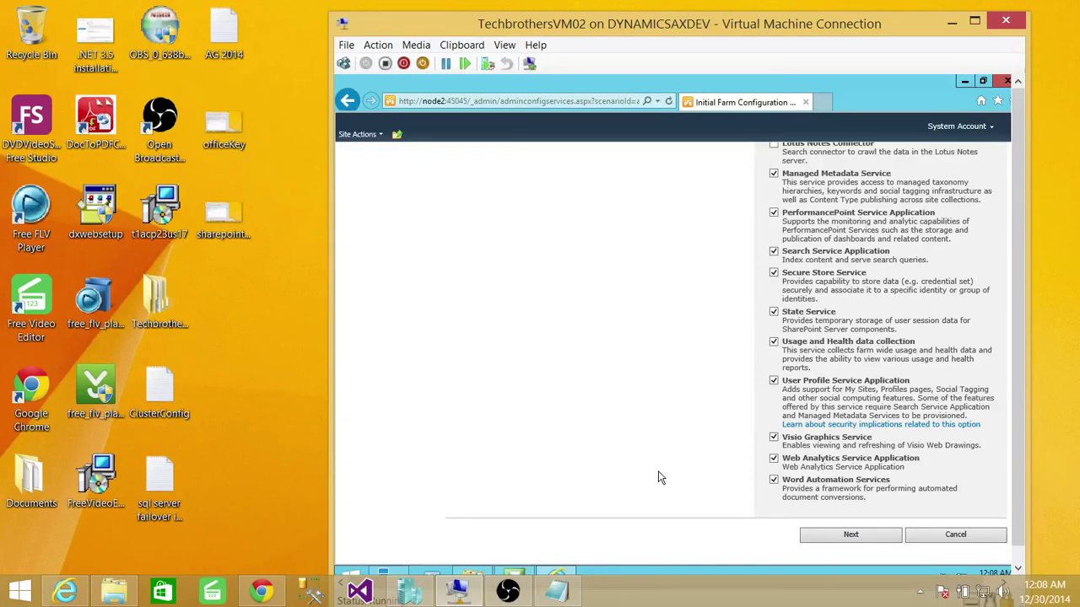
{"action": "scroll", "coordinate": [578, 416], "scroll_direction": "up", "scroll_amount": 3}
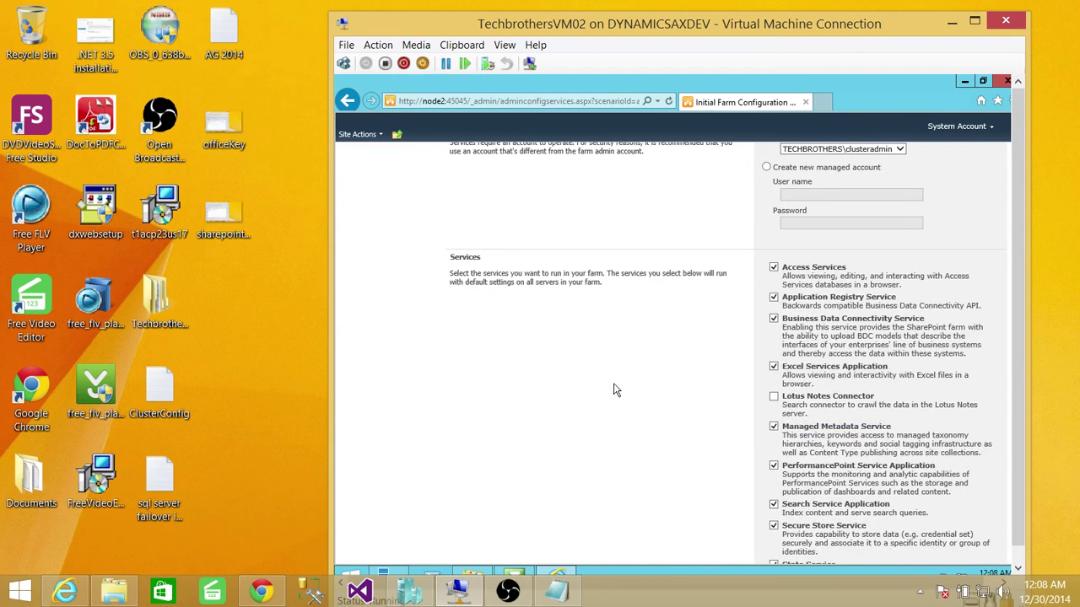
{"action": "scroll", "coordinate": [650, 390], "scroll_direction": "down", "scroll_amount": 5}
{"action": "scroll", "coordinate": [650, 390], "scroll_direction": "up", "scroll_amount": 4}
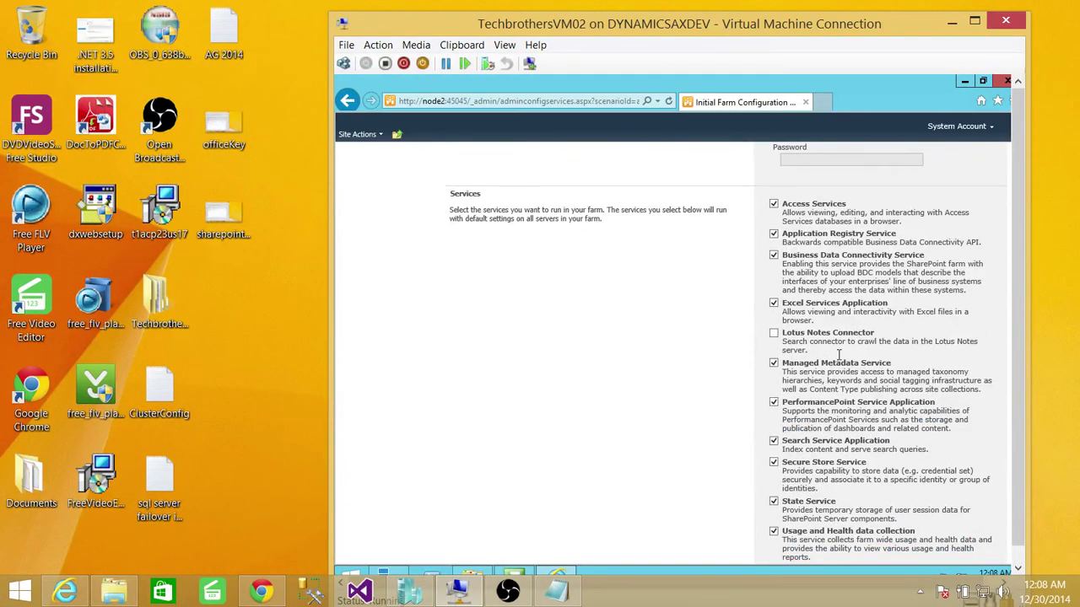
{"action": "scroll", "coordinate": [534, 368], "scroll_direction": "down", "scroll_amount": 3}
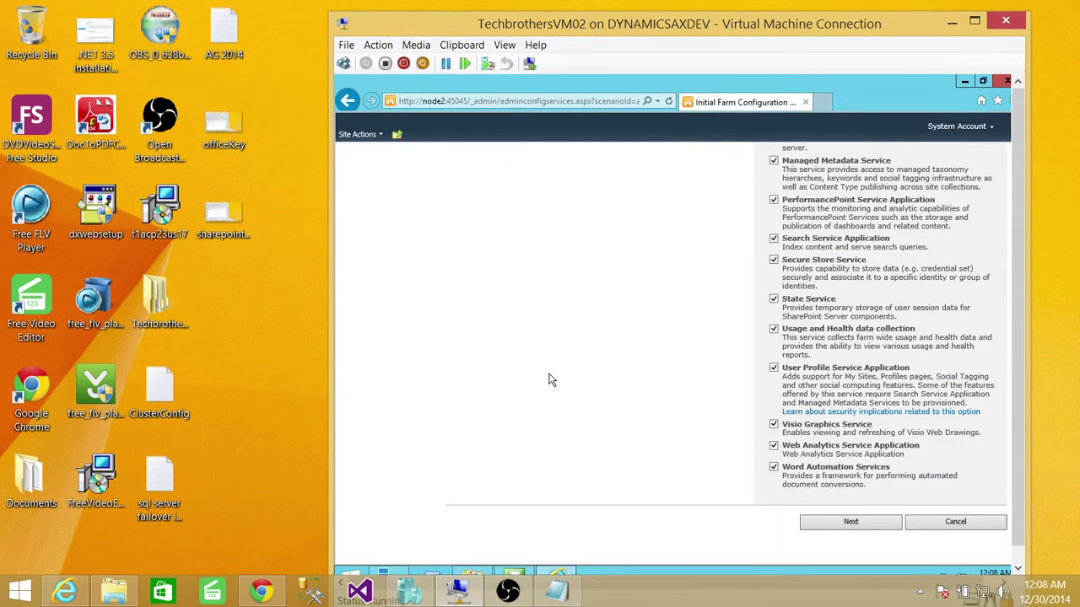
{"action": "left_click", "coordinate": [863, 524]}
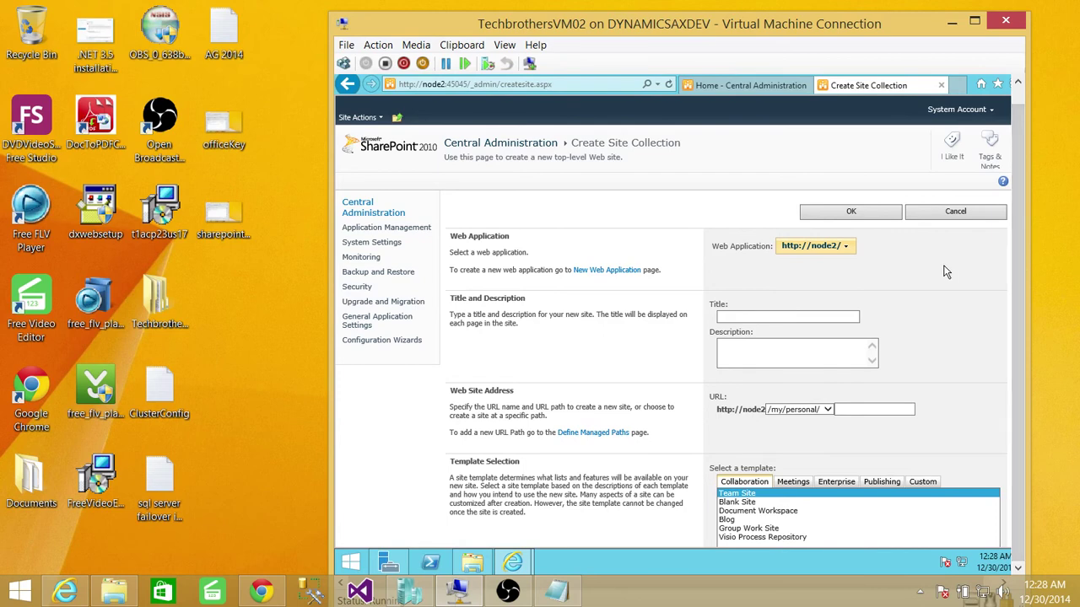
- Title the new site collection TechbrothersTeam and enter the description First Team Website
{"action": "left_click", "coordinate": [745, 314]}
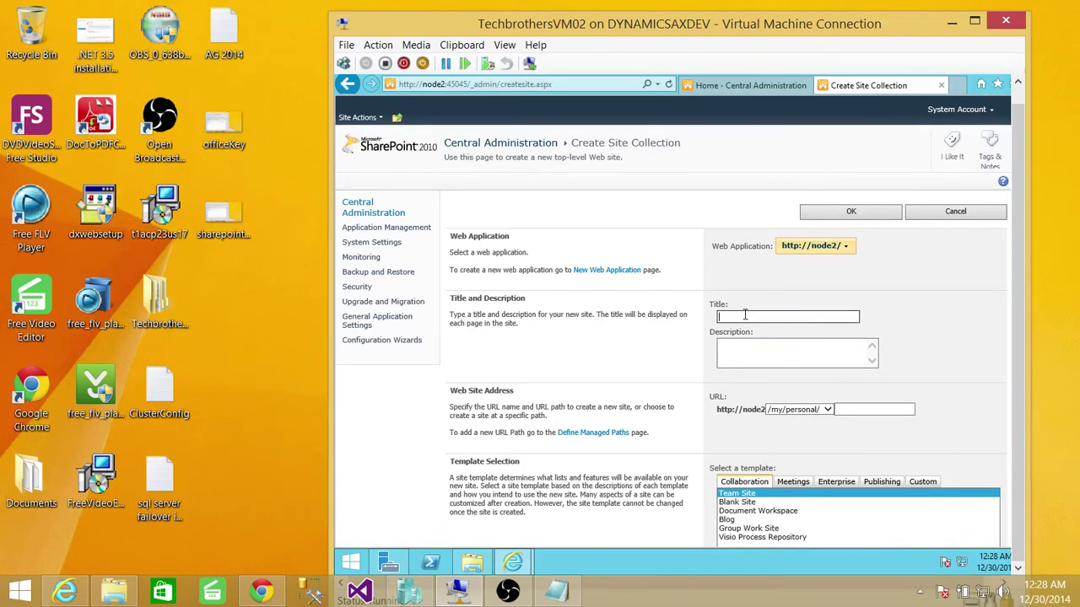
{"action": "type", "text": "TechbrothersTeam"}
{"action": "left_click", "coordinate": [763, 348]}
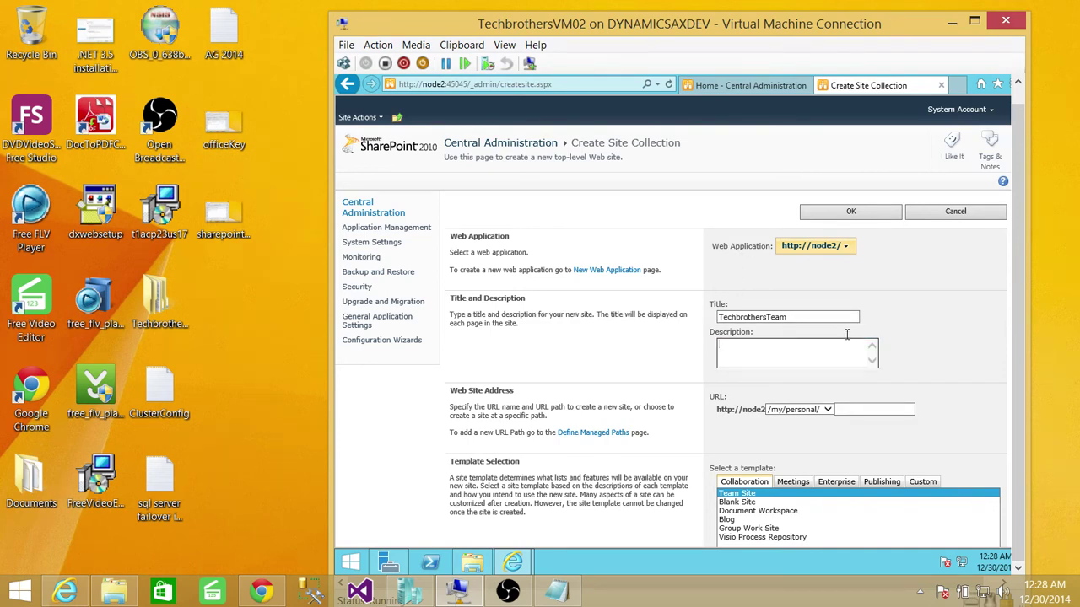
{"action": "type", "text": "First Team Website"}
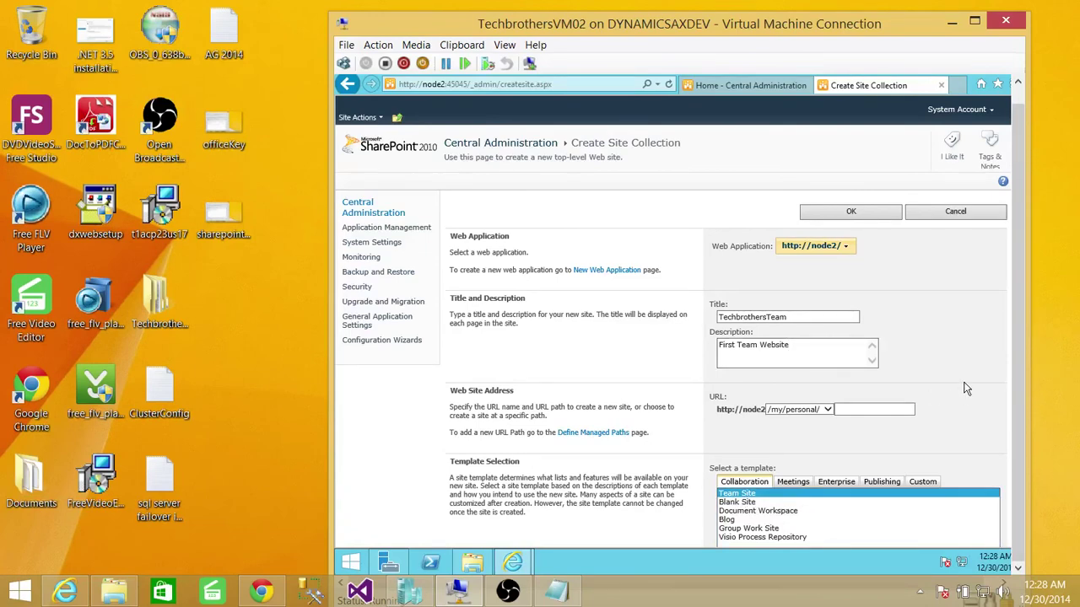
- Find techbrothers\clusteradmin in the people picker and assign it as the primary site collection administrator
{"action": "left_click", "coordinate": [968, 380]}
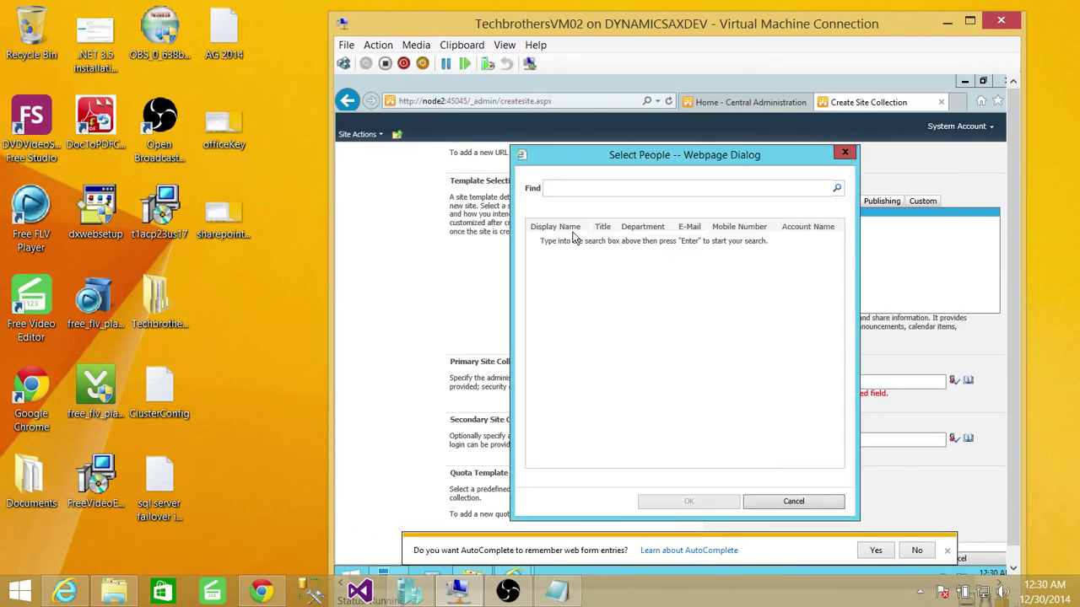
{"action": "type", "text": "clusteradmin"}
{"action": "type", "text": "tec"}
{"action": "type", "text": "hbrothers"}
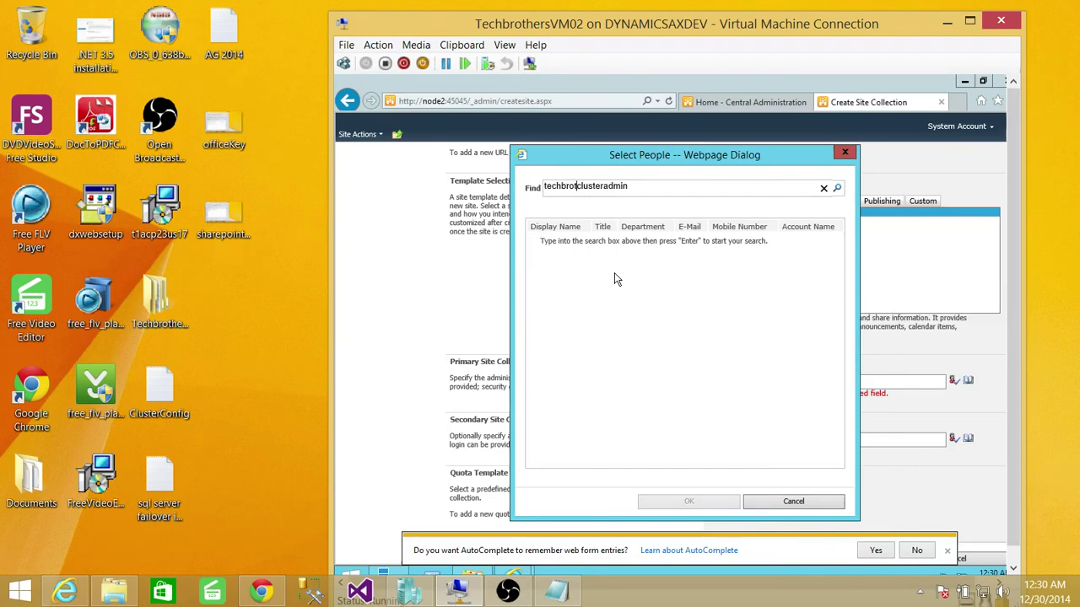
{"action": "type", "text": "\\"}
{"action": "left_click", "coordinate": [835, 187]}
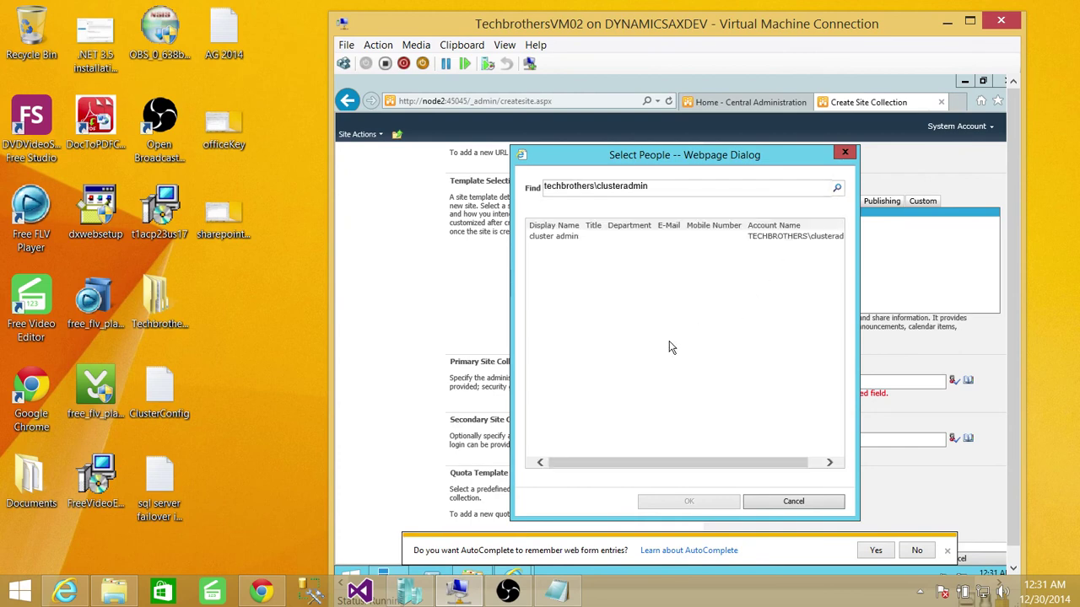
{"action": "left_click", "coordinate": [561, 239]}
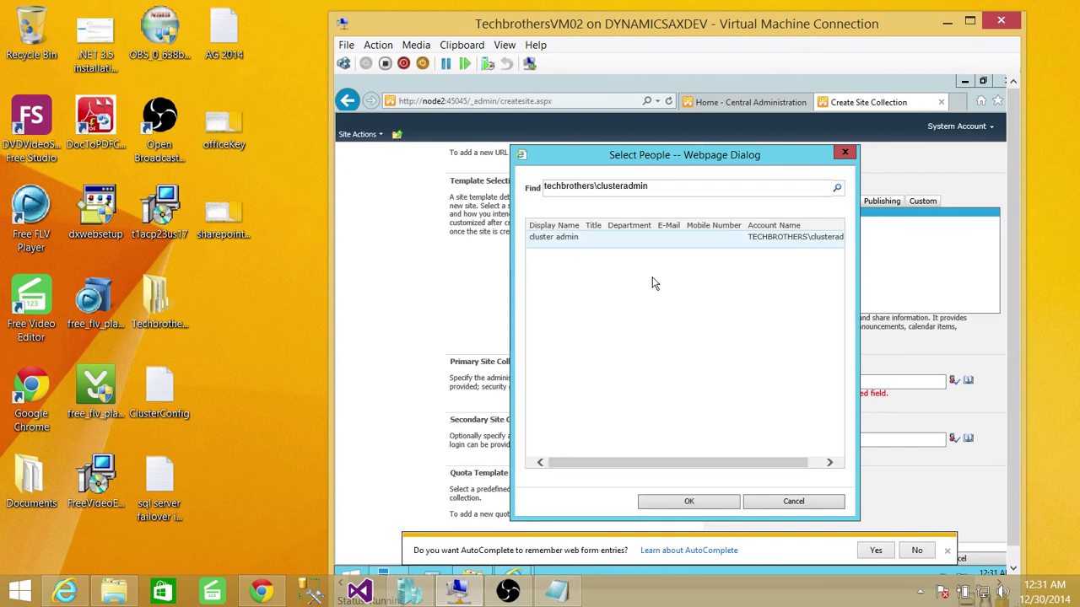
{"action": "left_click", "coordinate": [681, 503]}
- Create the site collection with the Team Site template and no quota, and dismiss the AutoComplete prompt
{"action": "scroll", "coordinate": [803, 455], "scroll_direction": "down", "scroll_amount": 1}
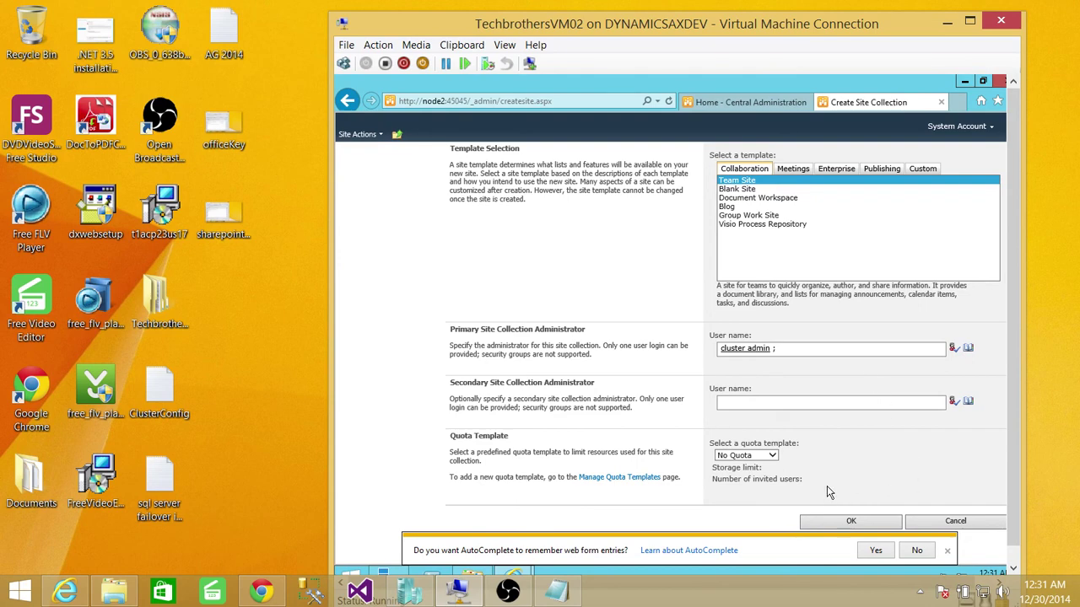
{"action": "left_click", "coordinate": [844, 519]}
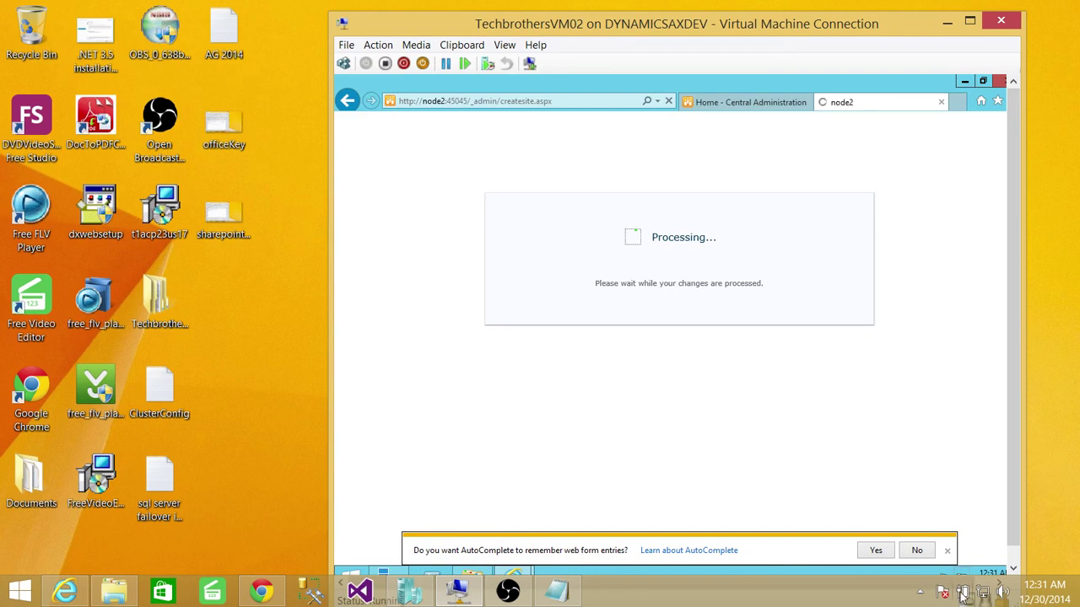
{"action": "left_click", "coordinate": [948, 553]}
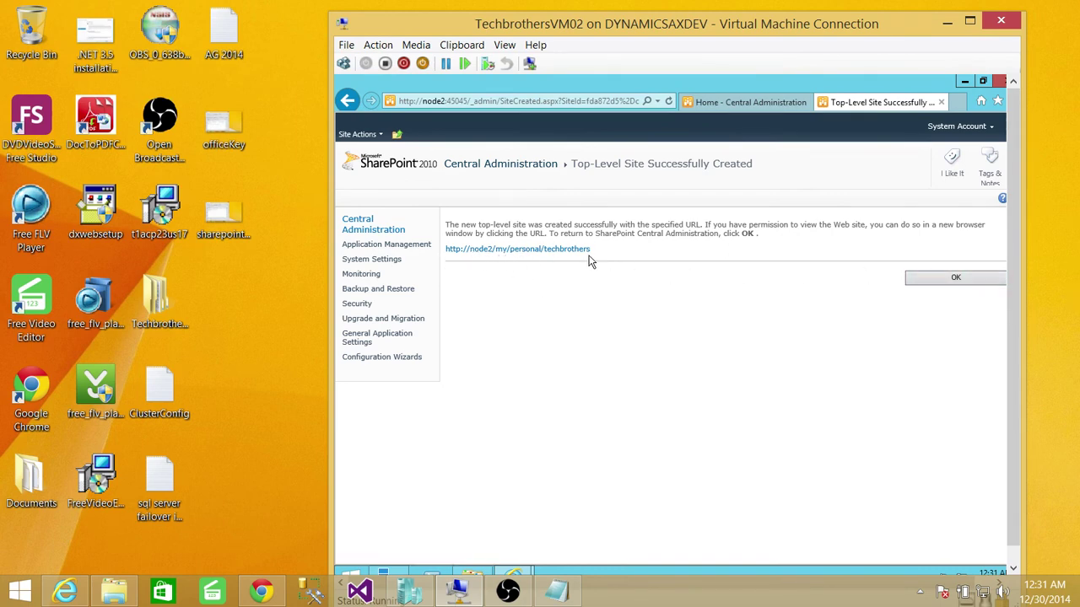
- Copy the URL of the new top-level site and return to Central Administration
{"action": "left_click_drag", "start_coordinate": [598, 256], "coordinate": [449, 267]}
{"action": "left_click", "coordinate": [449, 266]}
{"action": "triple_click", "coordinate": [449, 257]}
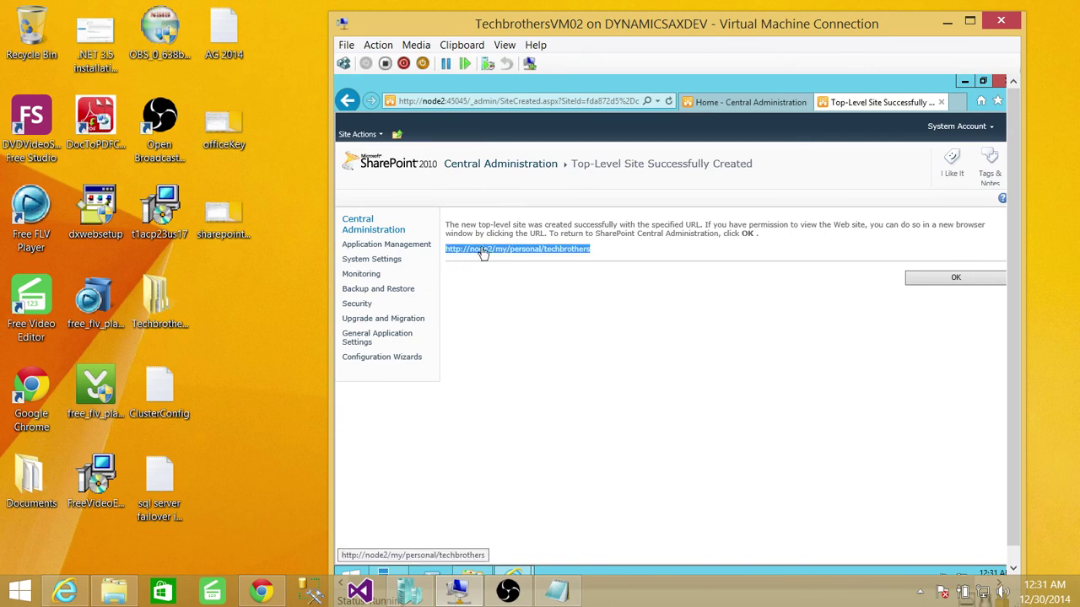
{"action": "right_click", "coordinate": [483, 251]}
{"action": "left_click", "coordinate": [552, 346]}
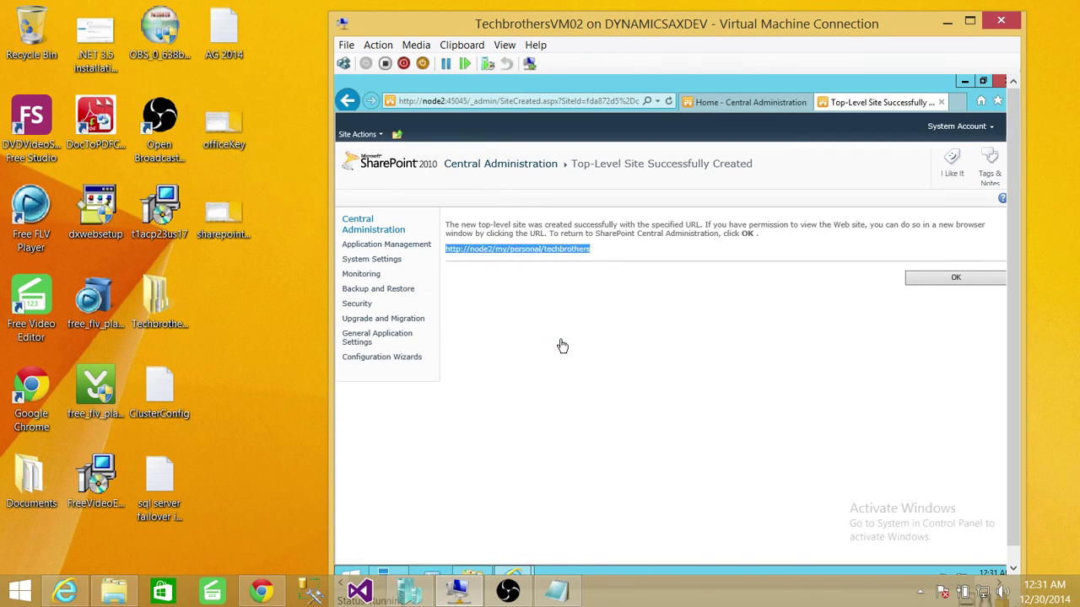
{"action": "left_click", "coordinate": [948, 285]}
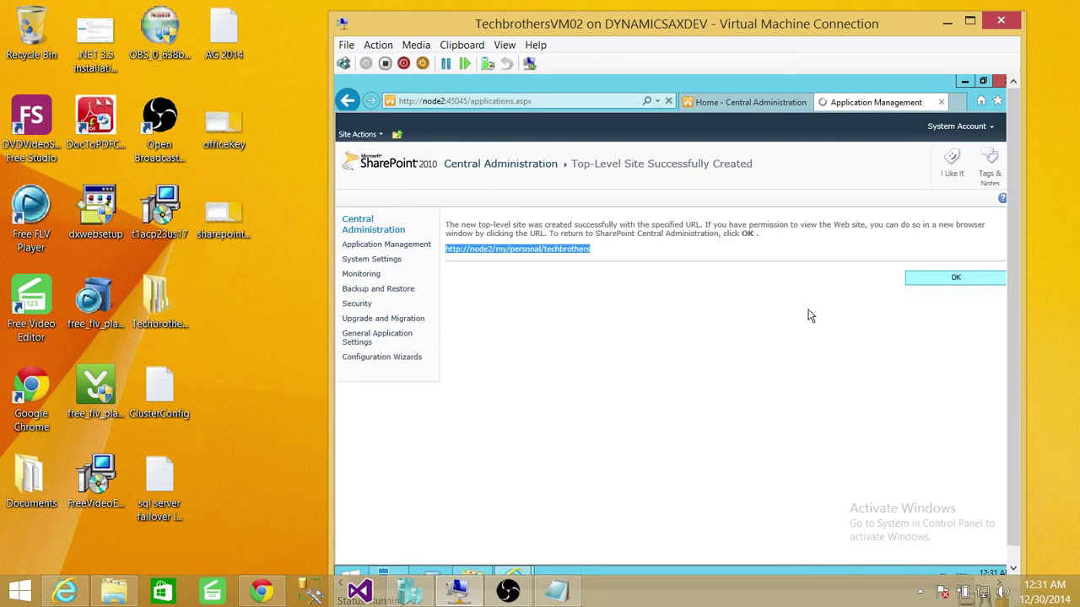
{"action": "left_click", "coordinate": [756, 102]}
{"action": "left_click", "coordinate": [876, 102]}
{"action": "left_click", "coordinate": [540, 101]}
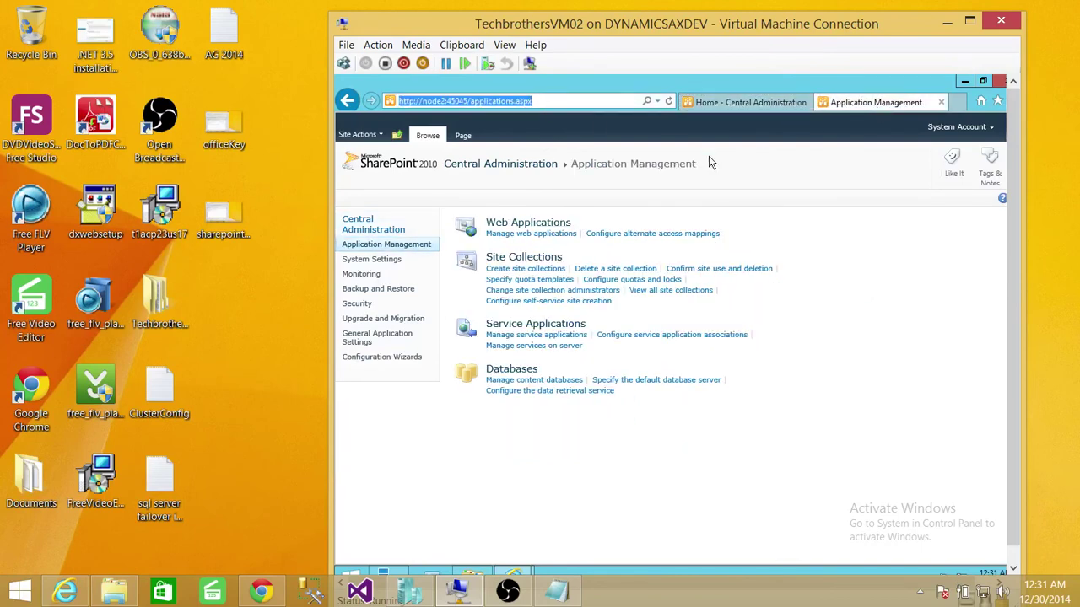
{"action": "key", "text": "ctrl+v"}
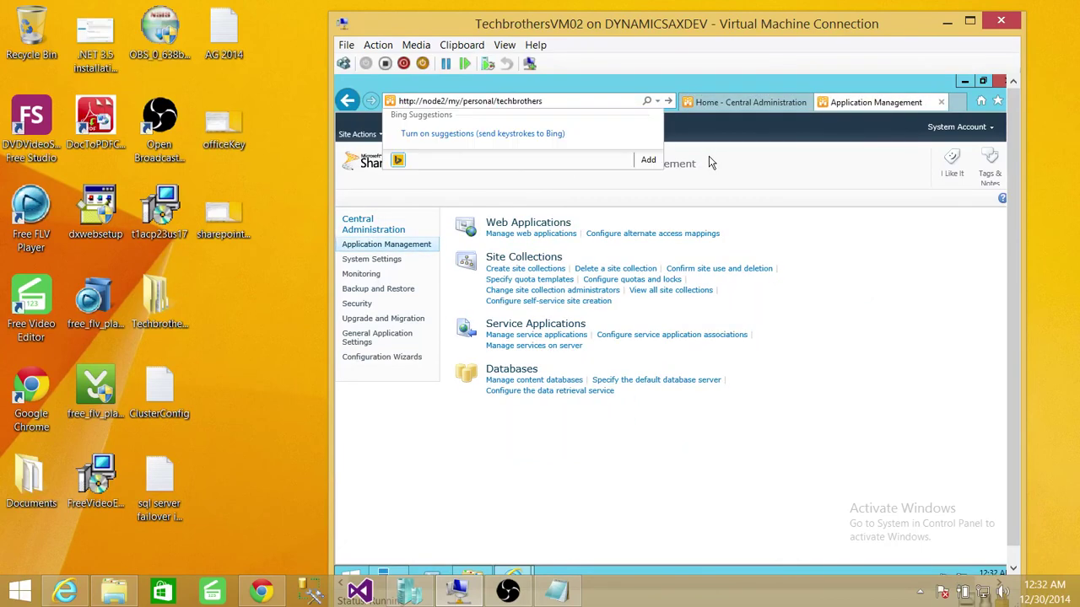
{"action": "key", "text": "Return"}
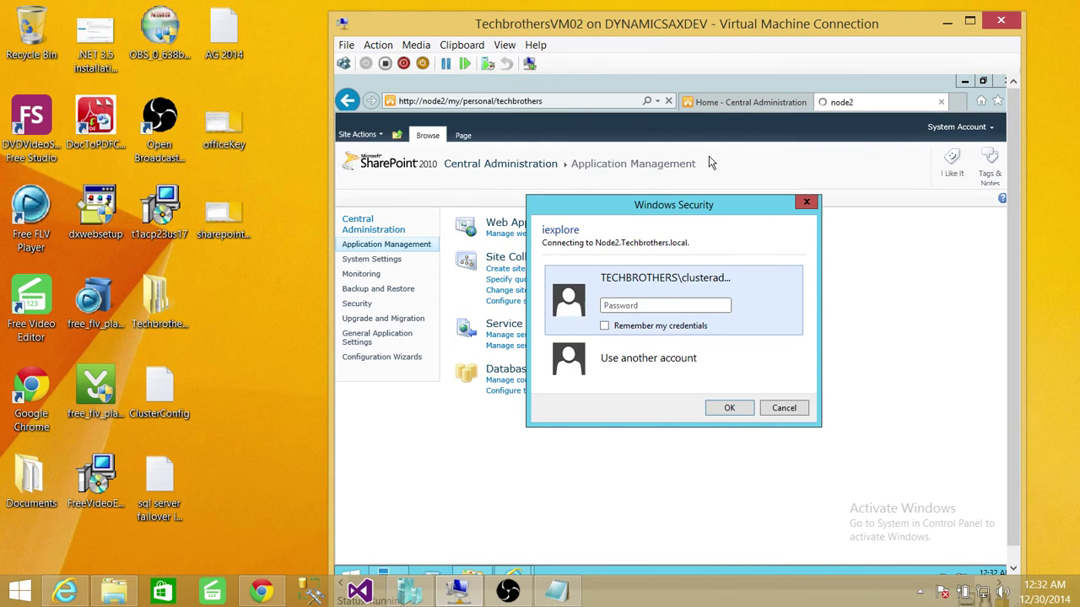
- Enter the account password to sign in to the new team site
{"action": "type", "text": "••••••"}
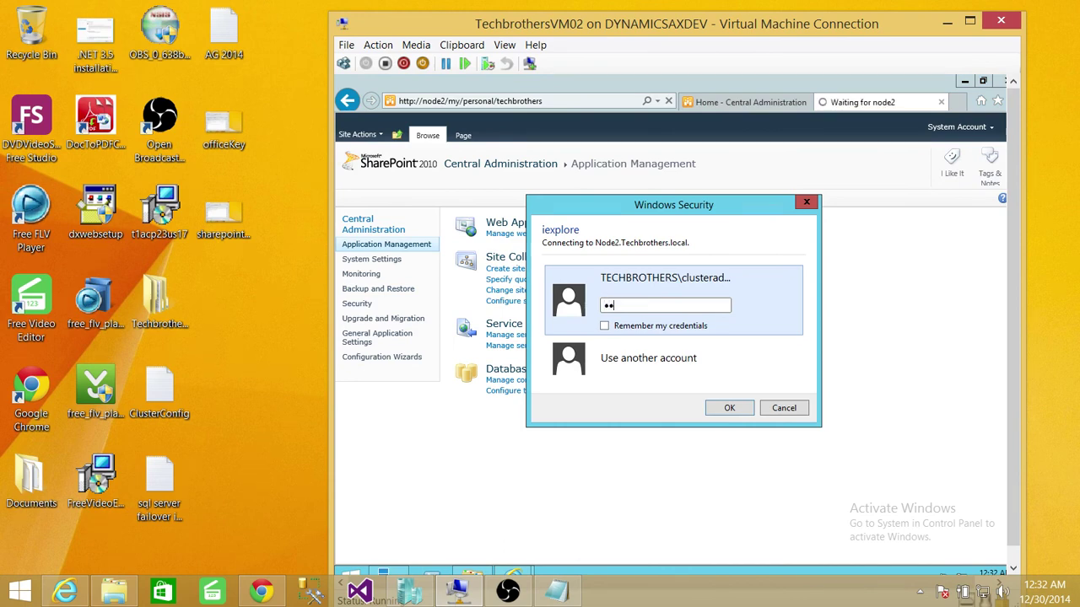
{"action": "type", "text": "•••"}
{"action": "key", "text": "Return"}
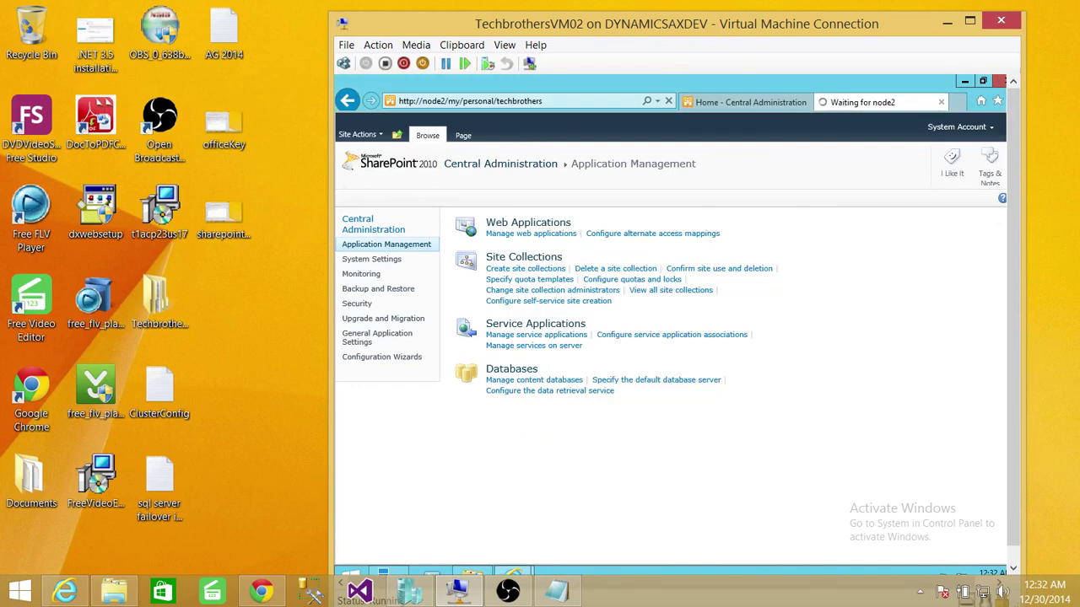